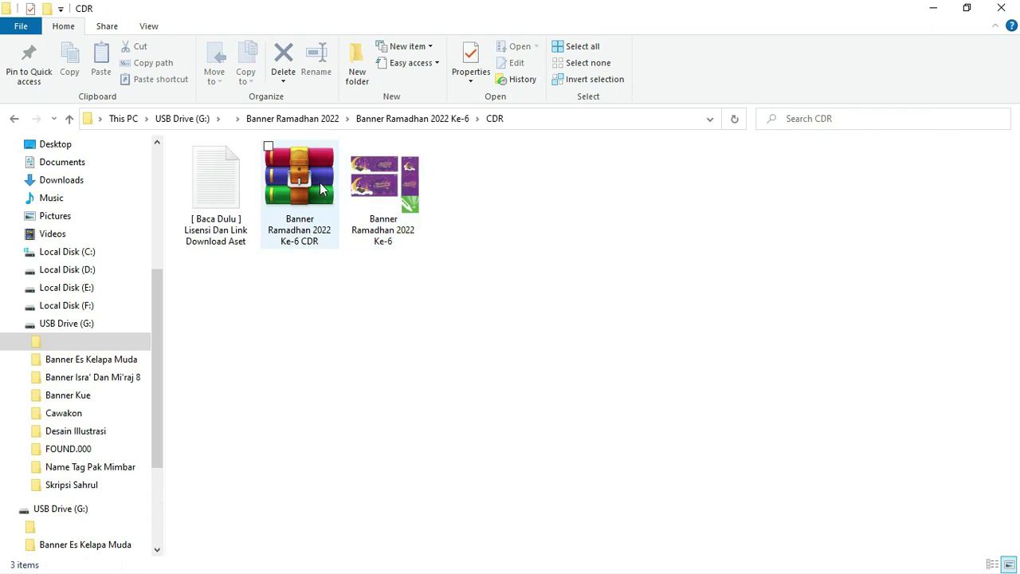
Read the image download links in the "[ Baca Dulu ] Lisensi Dan Link Download Aset" text file and close it
{"action": "left_click", "coordinate": [331, 180]}
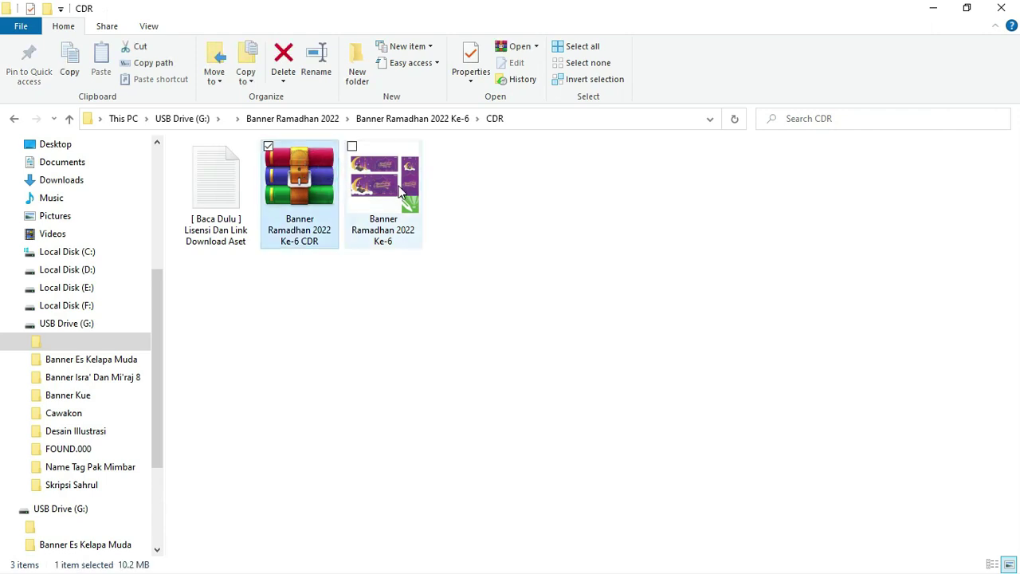
{"action": "double_click", "coordinate": [222, 184]}
{"action": "left_click_drag", "start_coordinate": [581, 204], "coordinate": [565, 417]}
{"action": "left_click_drag", "start_coordinate": [470, 419], "coordinate": [340, 156]}
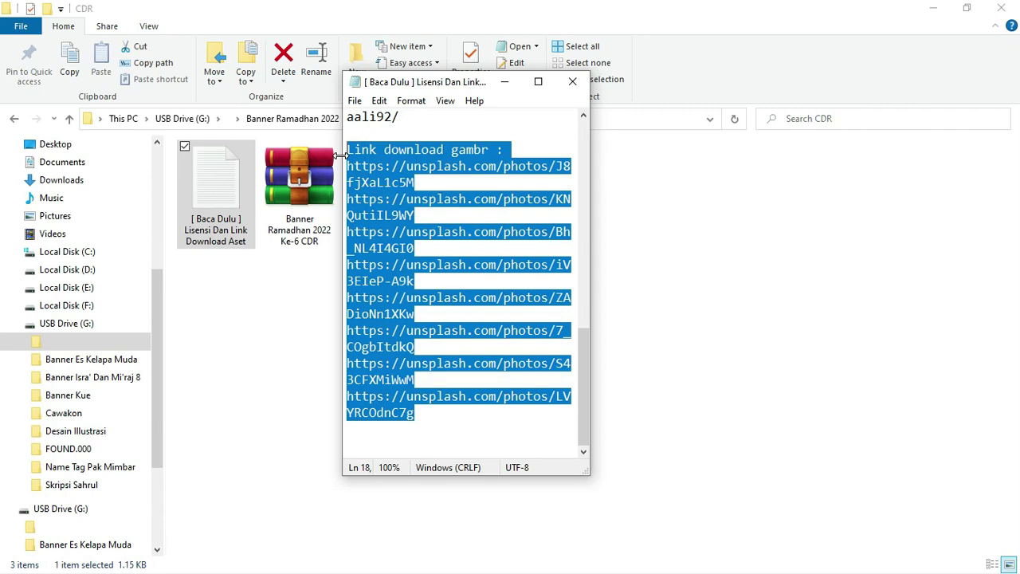
{"action": "mouse_move", "coordinate": [591, 145]}
{"action": "left_mouse_down"}
{"action": "mouse_move", "coordinate": [620, 143]}
{"action": "mouse_move", "coordinate": [598, 139]}
{"action": "left_mouse_up"}
{"action": "left_click", "coordinate": [582, 80]}
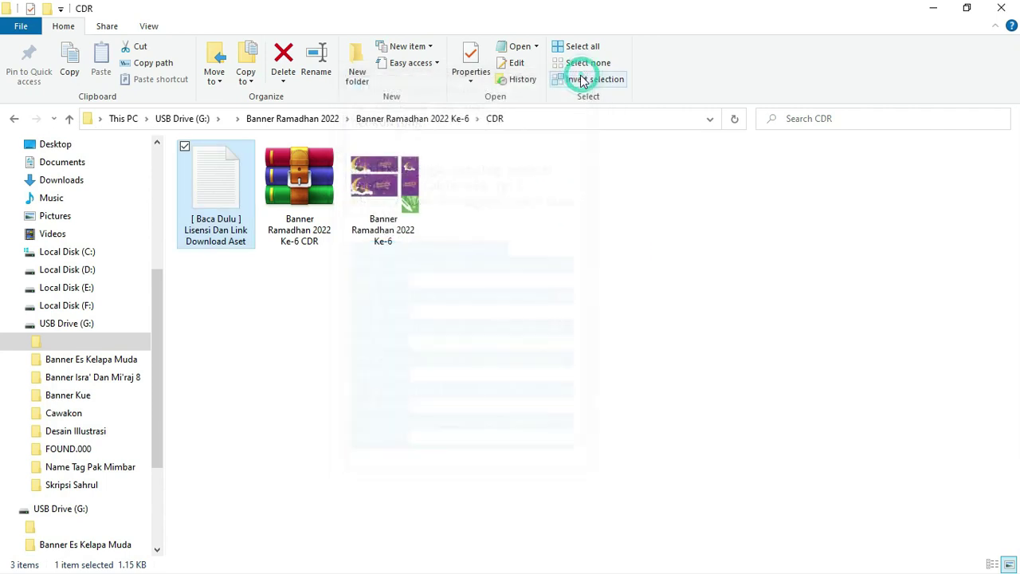
Open the "Banner Ramadhan 2022 Ke-6" drawing in CorelDRAW, briefly select all objects of the three banners, and clear the selection
{"action": "double_click", "coordinate": [405, 193]}
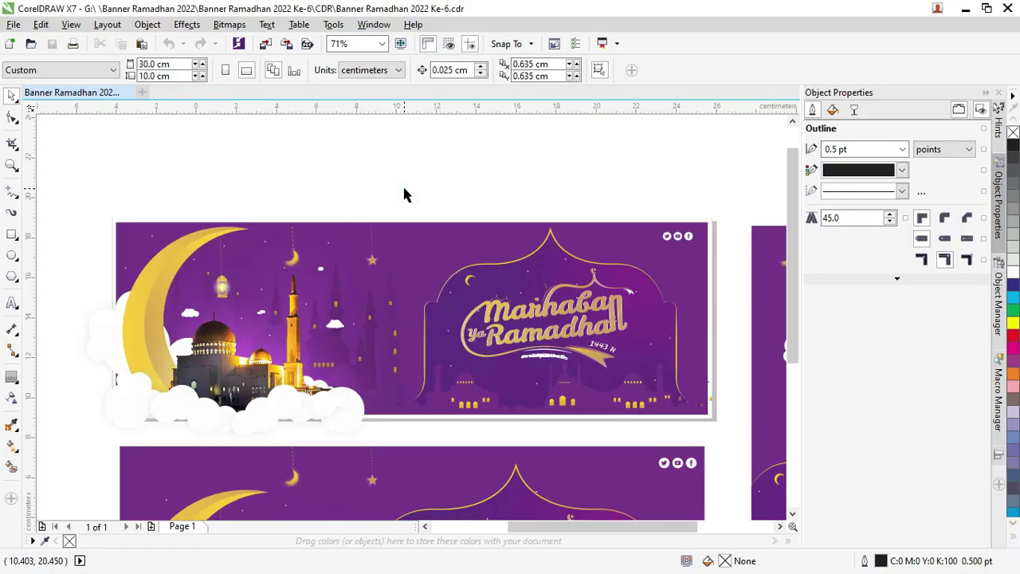
{"action": "scroll", "coordinate": [389, 191], "scroll_direction": "down", "scroll_amount": 2}
{"action": "left_click_drag", "start_coordinate": [189, 170], "coordinate": [726, 512]}
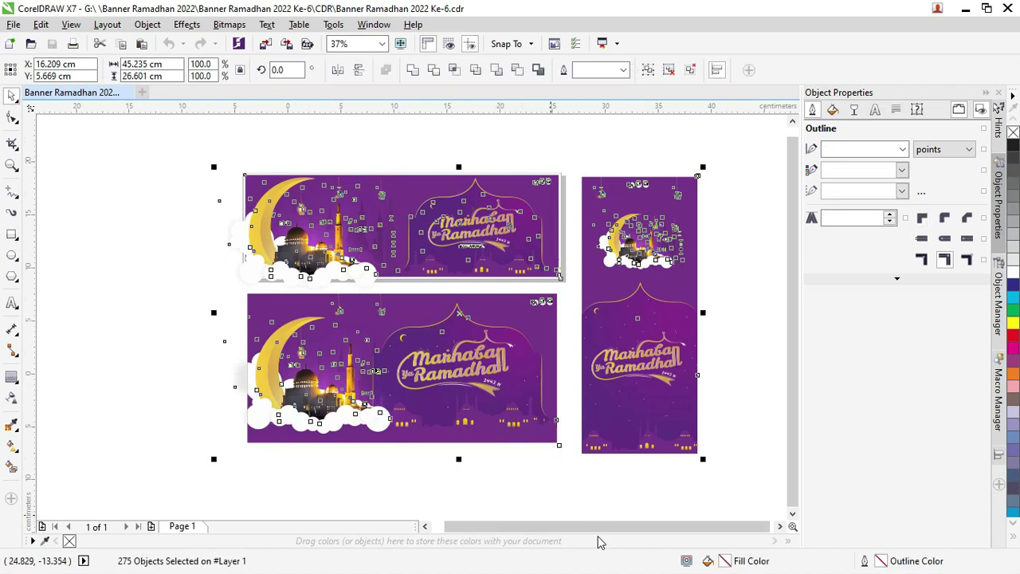
{"action": "left_click_drag", "start_coordinate": [603, 526], "coordinate": [613, 527]}
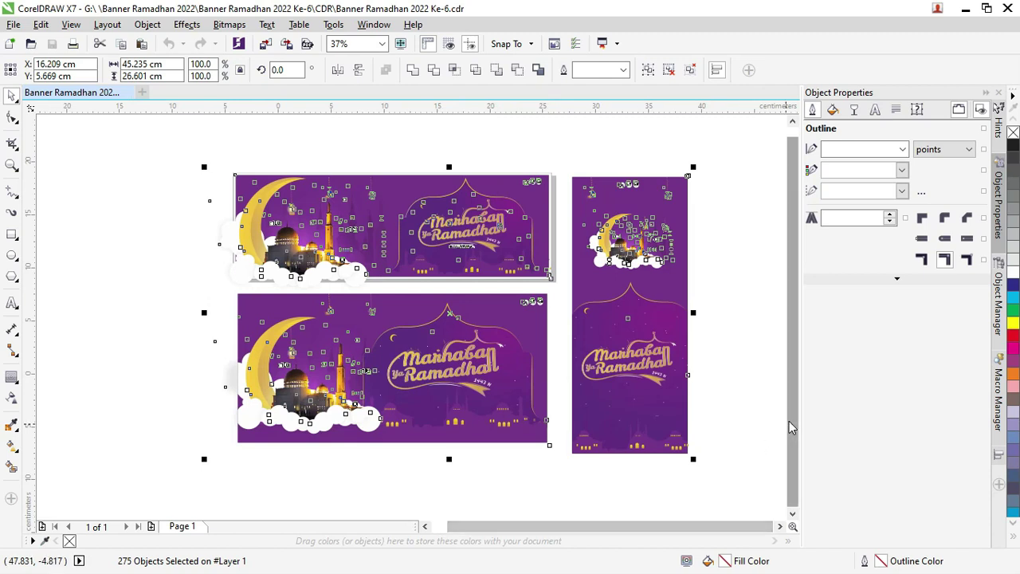
{"action": "scroll", "coordinate": [789, 426], "scroll_direction": "up", "scroll_amount": 1}
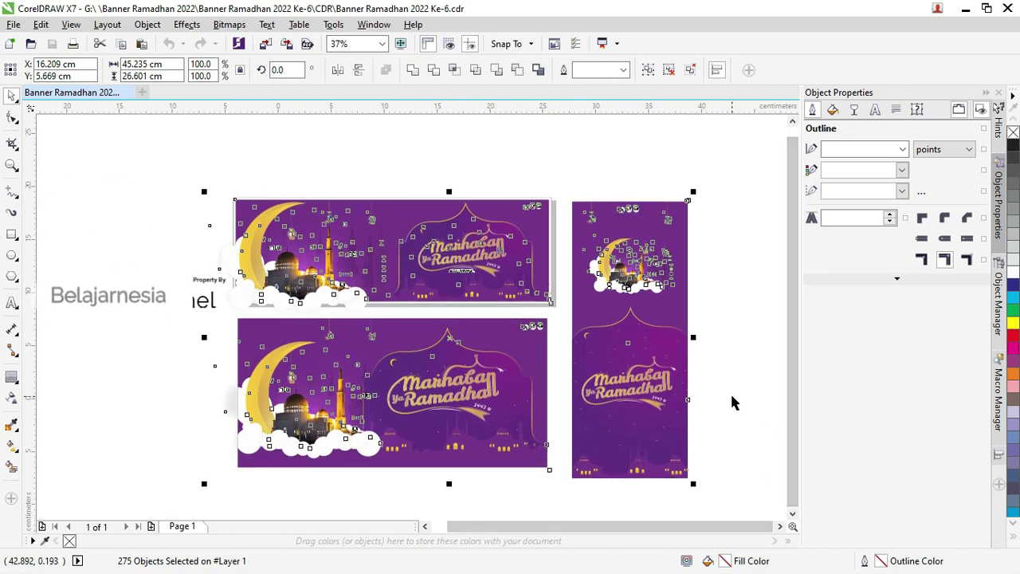
{"action": "left_click", "coordinate": [732, 395]}
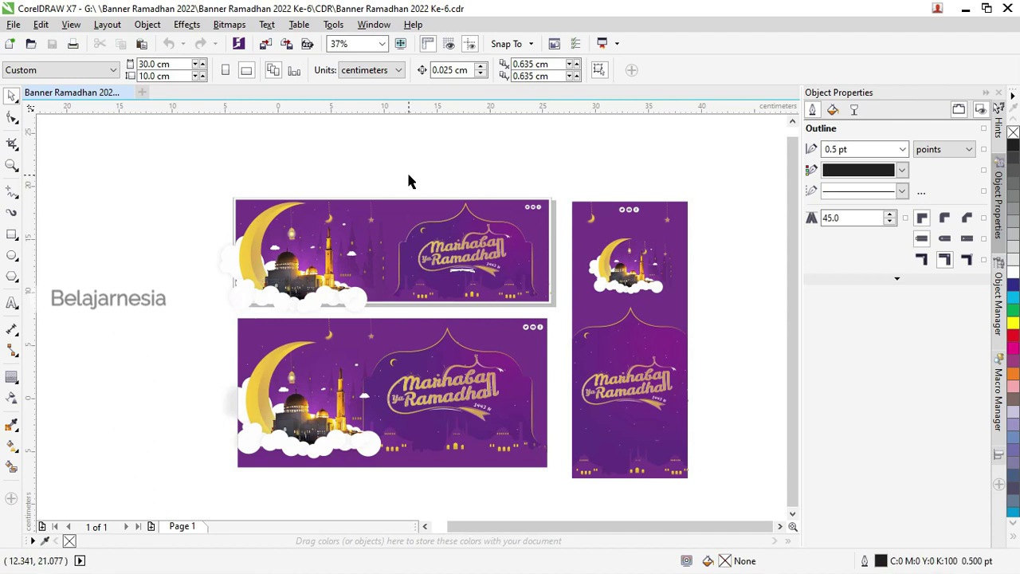
Examine the banner layouts up close and check the editable nodes of the mosque bitmap in the upper wide banner
{"action": "scroll", "coordinate": [321, 196], "scroll_direction": "up", "scroll_amount": 1}
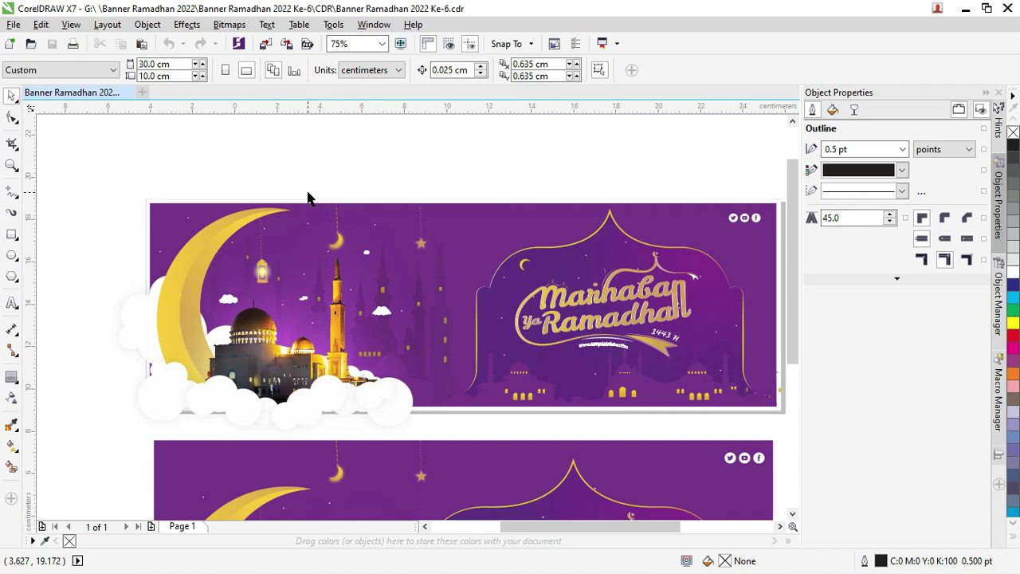
{"action": "scroll", "coordinate": [309, 196], "scroll_direction": "down", "scroll_amount": 1}
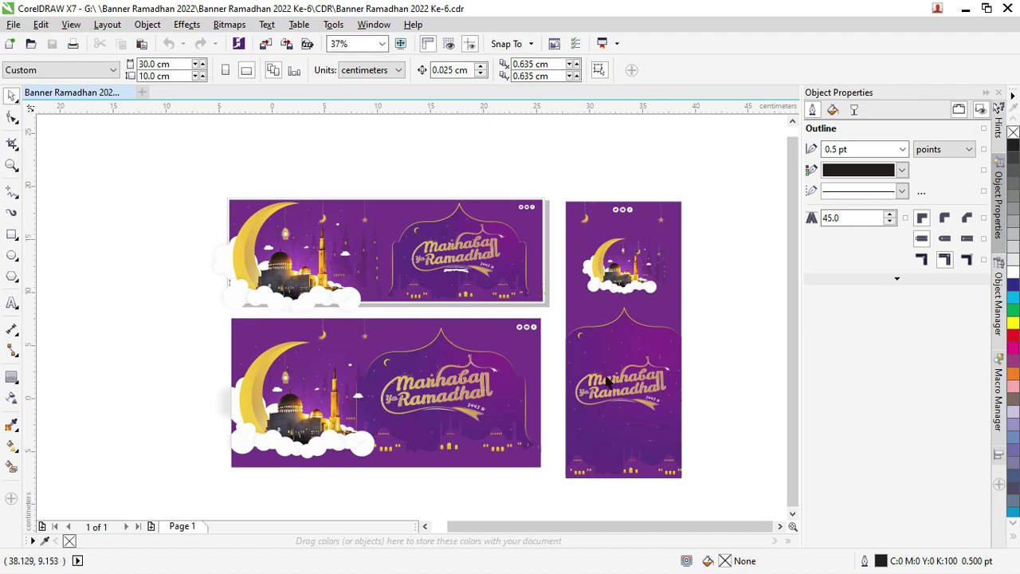
{"action": "scroll", "coordinate": [448, 246], "scroll_direction": "up", "scroll_amount": 1}
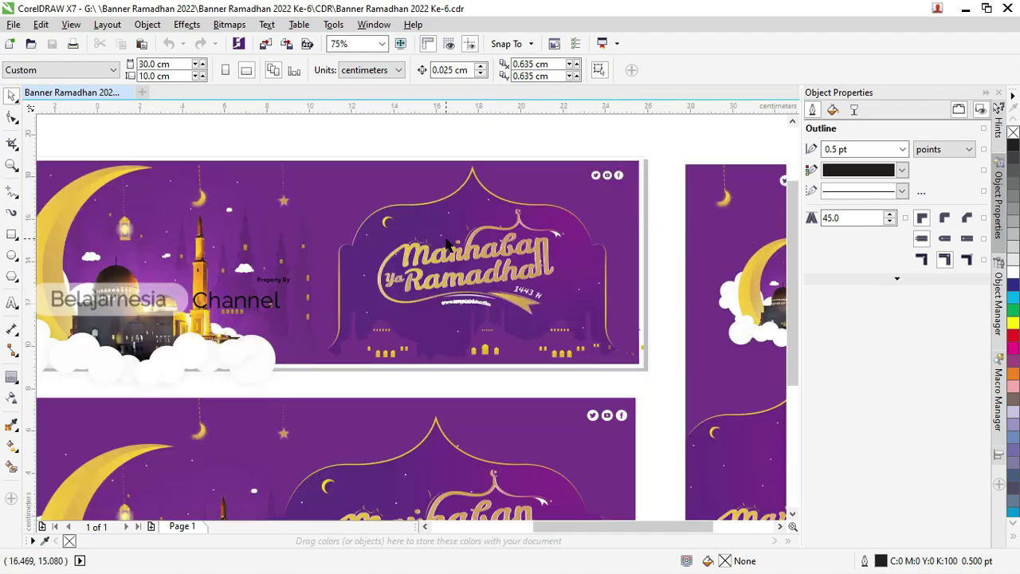
{"action": "scroll", "coordinate": [321, 250], "scroll_direction": "down", "scroll_amount": 1}
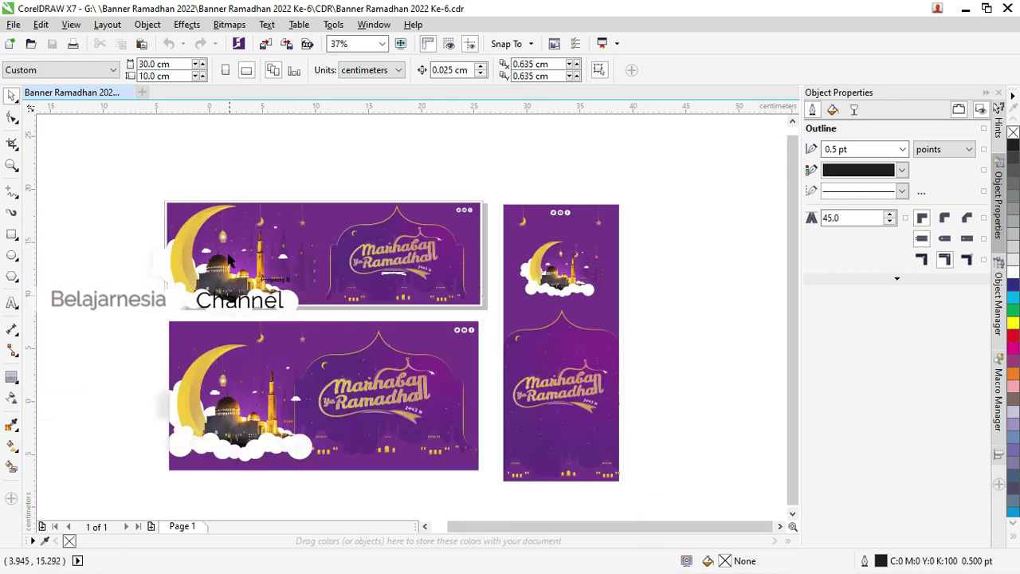
{"action": "left_click", "coordinate": [232, 276]}
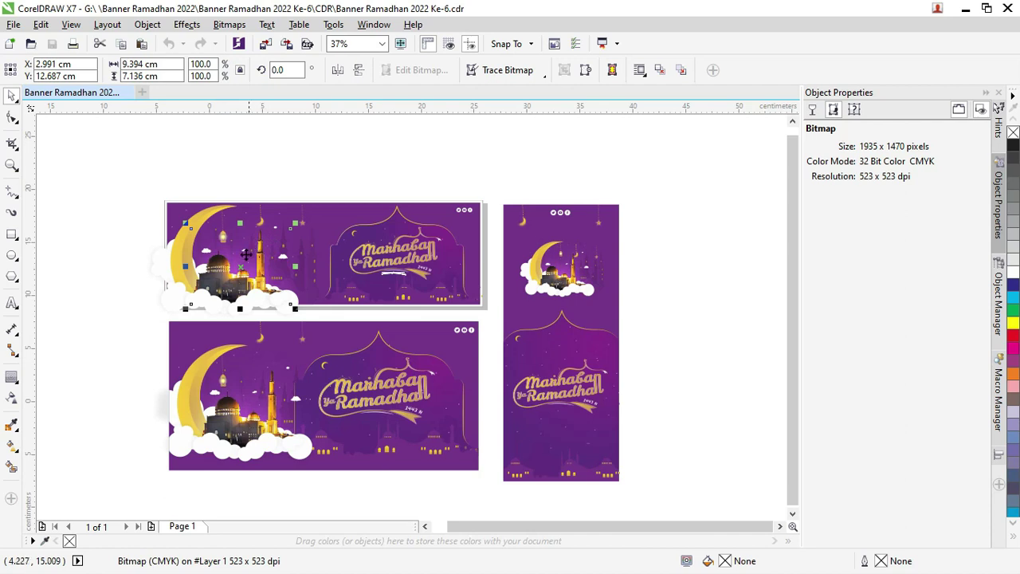
{"action": "scroll", "coordinate": [247, 255], "scroll_direction": "up", "scroll_amount": 2}
{"action": "scroll", "coordinate": [242, 256], "scroll_direction": "down", "scroll_amount": 1}
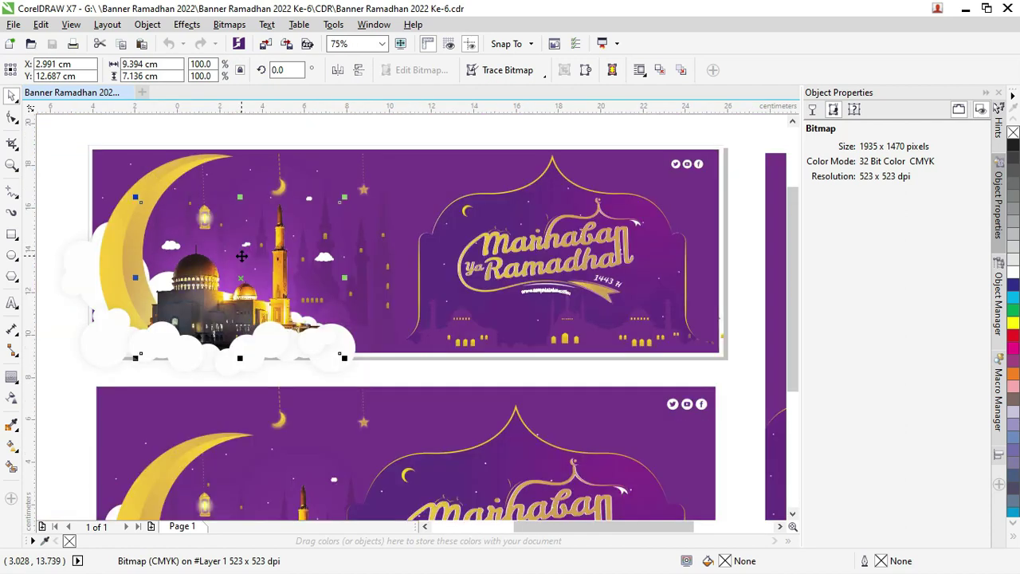
{"action": "key", "text": "F10"}
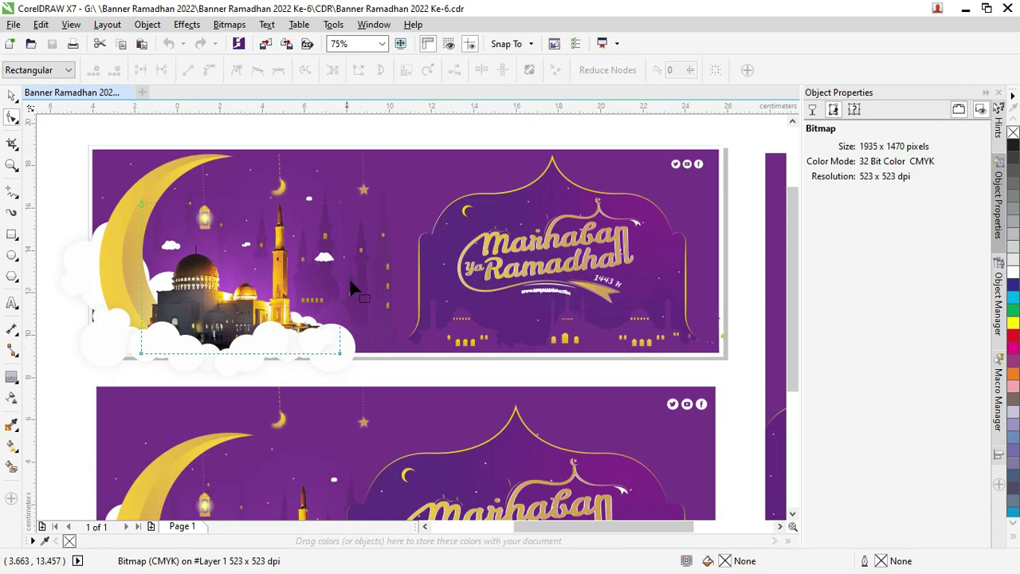
{"action": "scroll", "coordinate": [363, 275], "scroll_direction": "down", "scroll_amount": 1}
{"action": "left_click", "coordinate": [377, 273]}
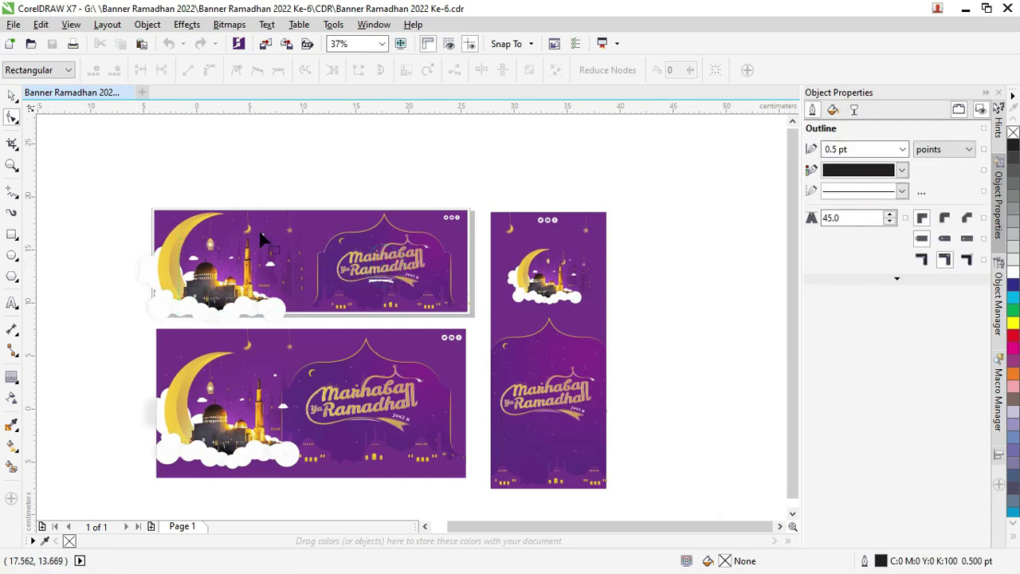
{"action": "left_click", "coordinate": [11, 96]}
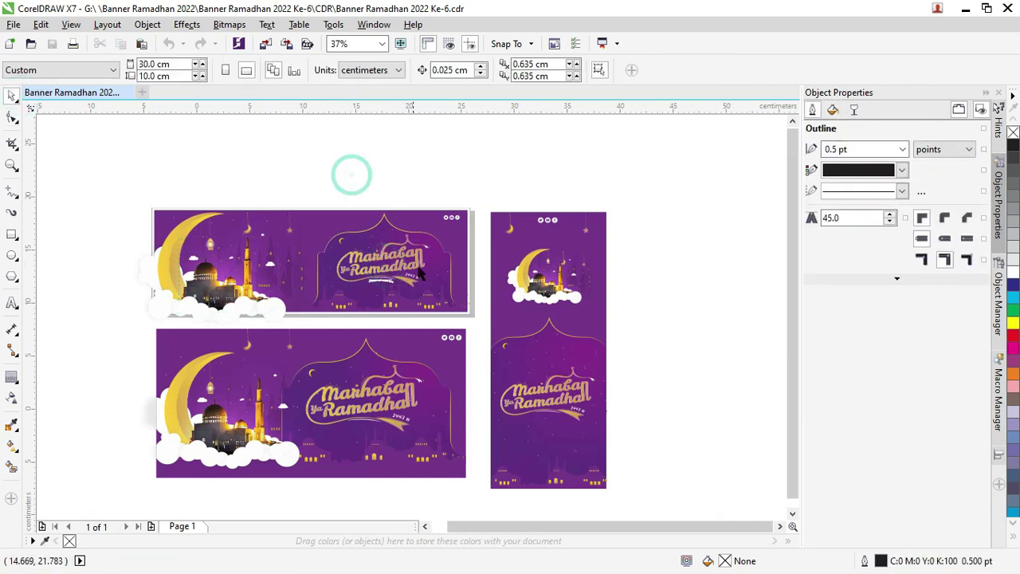
{"action": "scroll", "coordinate": [369, 300], "scroll_direction": "up", "scroll_amount": 3}
{"action": "left_click", "coordinate": [327, 293]}
{"action": "left_click_drag", "start_coordinate": [328, 293], "coordinate": [326, 310]}
{"action": "key", "text": "Escape"}
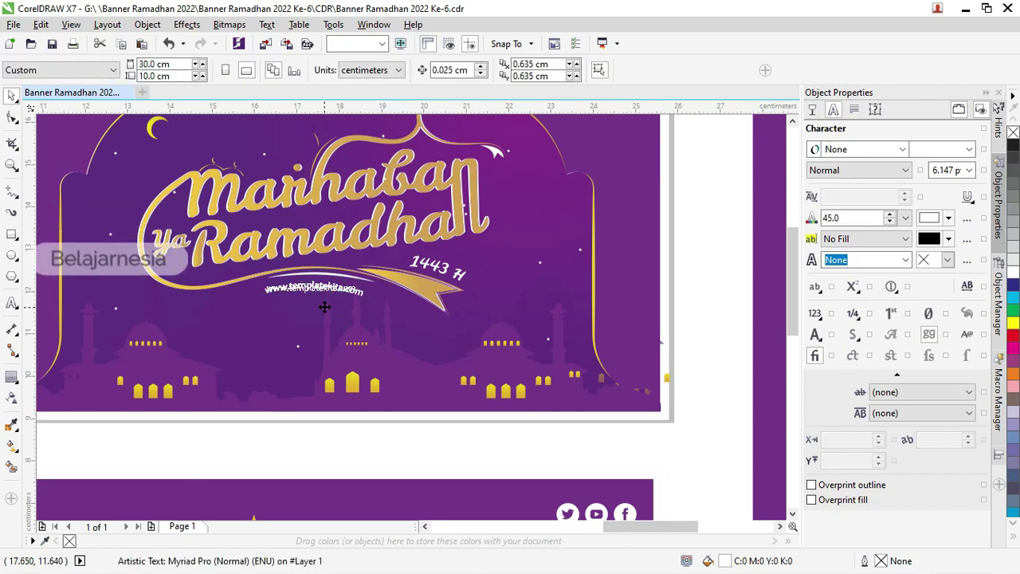
{"action": "left_click", "coordinate": [315, 301]}
{"action": "left_click_drag", "start_coordinate": [315, 308], "coordinate": [312, 312]}
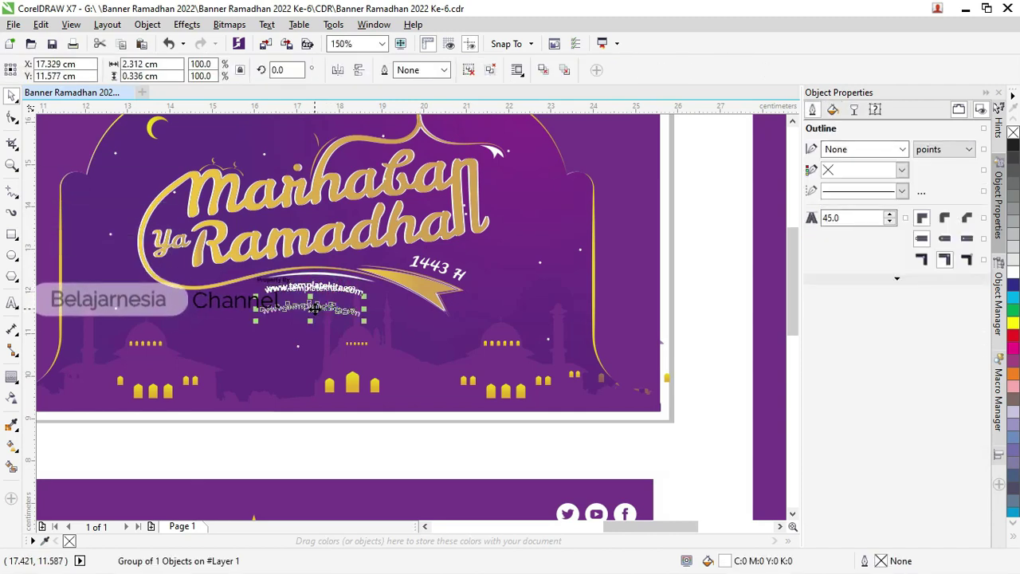
{"action": "scroll", "coordinate": [319, 303], "scroll_direction": "up", "scroll_amount": 3}
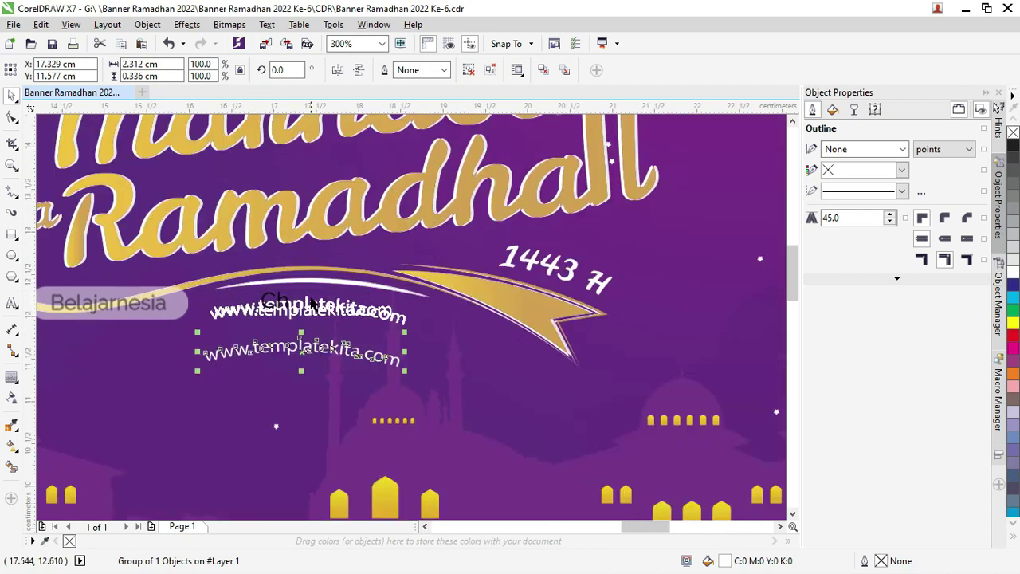
{"action": "left_click", "coordinate": [309, 322]}
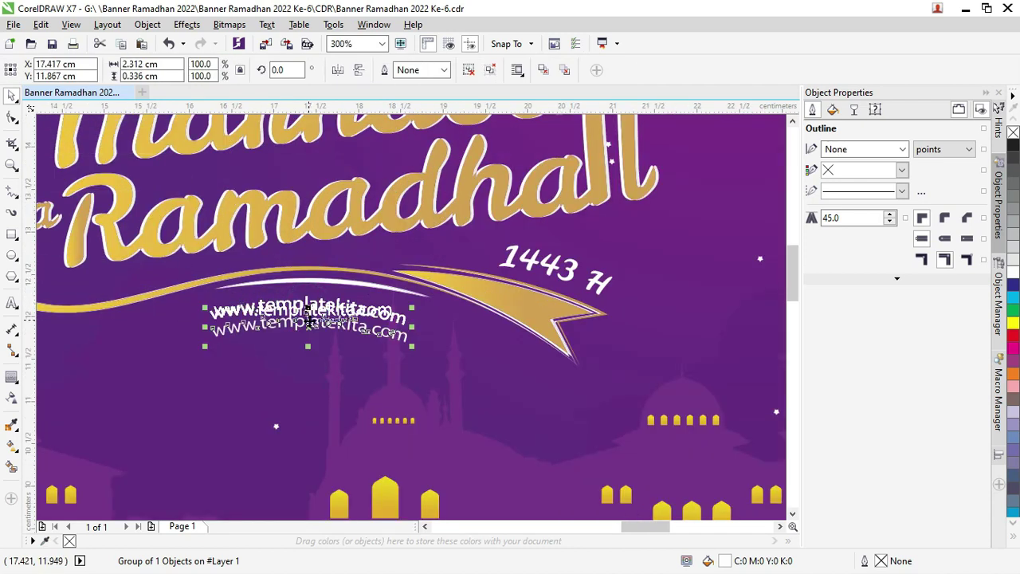
{"action": "left_click", "coordinate": [310, 322]}
{"action": "left_click", "coordinate": [311, 316]}
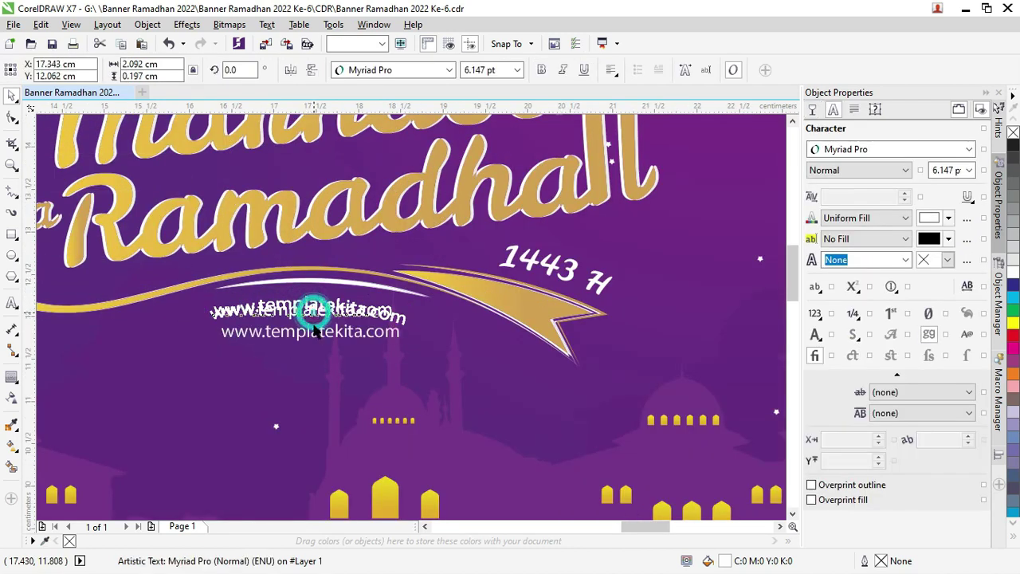
{"action": "left_click", "coordinate": [317, 329]}
{"action": "left_click", "coordinate": [318, 312]}
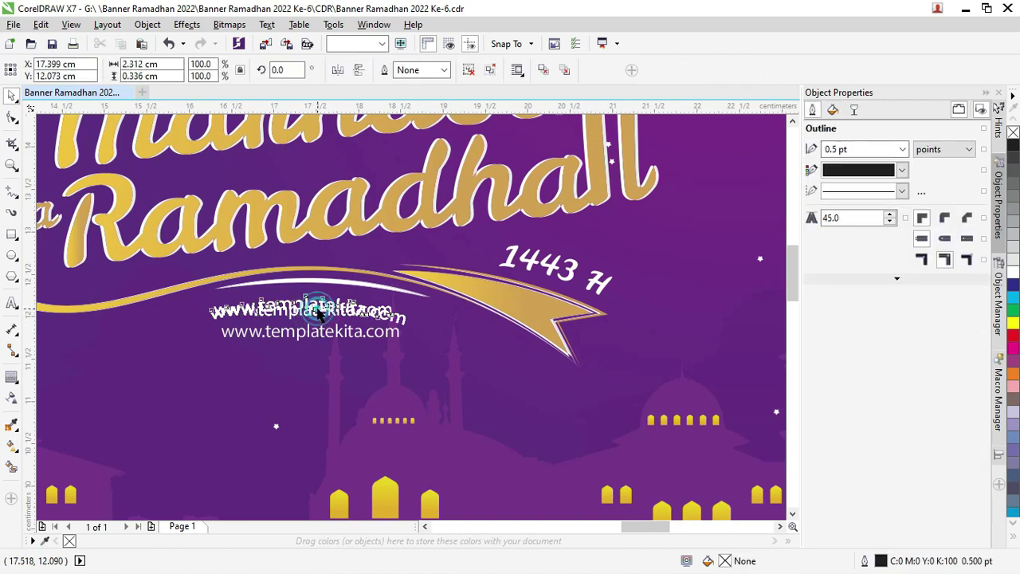
{"action": "left_click", "coordinate": [317, 313]}
{"action": "left_click", "coordinate": [317, 313]}
{"action": "left_click", "coordinate": [319, 330]}
{"action": "left_click", "coordinate": [319, 331]}
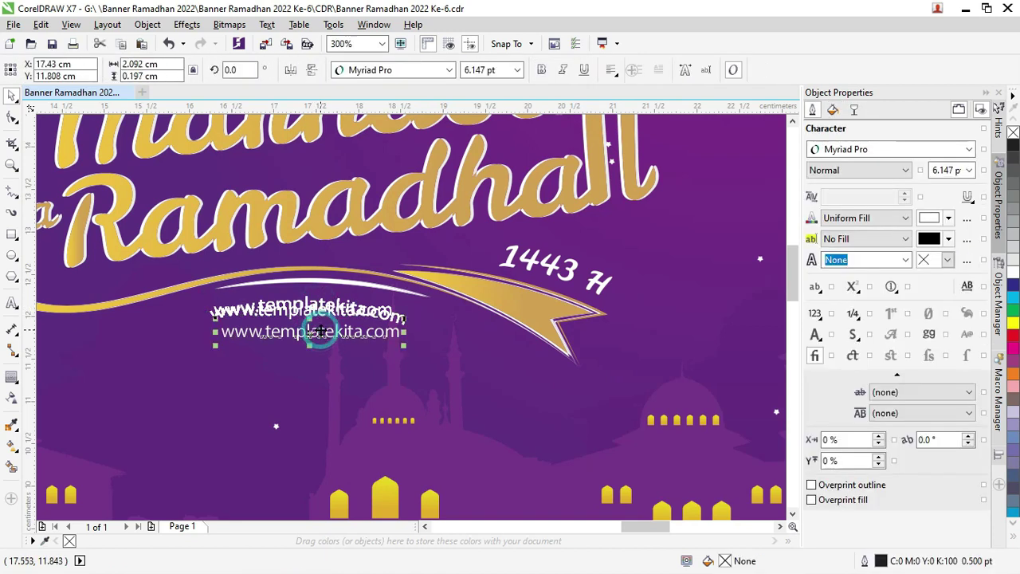
{"action": "key", "text": "ctrl+z"}
{"action": "left_click", "coordinate": [319, 314]}
{"action": "left_click", "coordinate": [321, 313]}
{"action": "left_click", "coordinate": [323, 313]}
{"action": "double_click", "coordinate": [320, 312]}
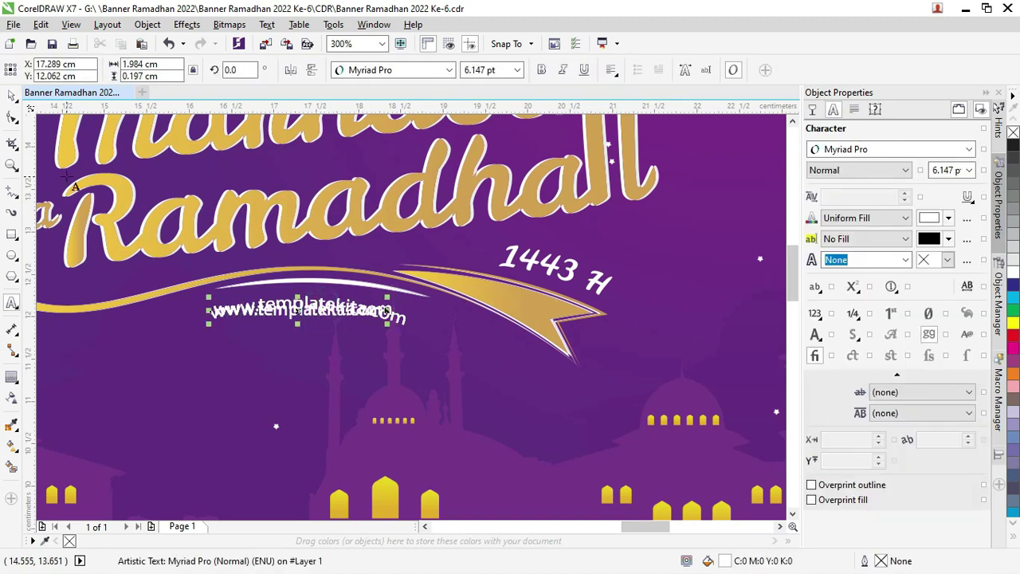
{"action": "left_click", "coordinate": [12, 116]}
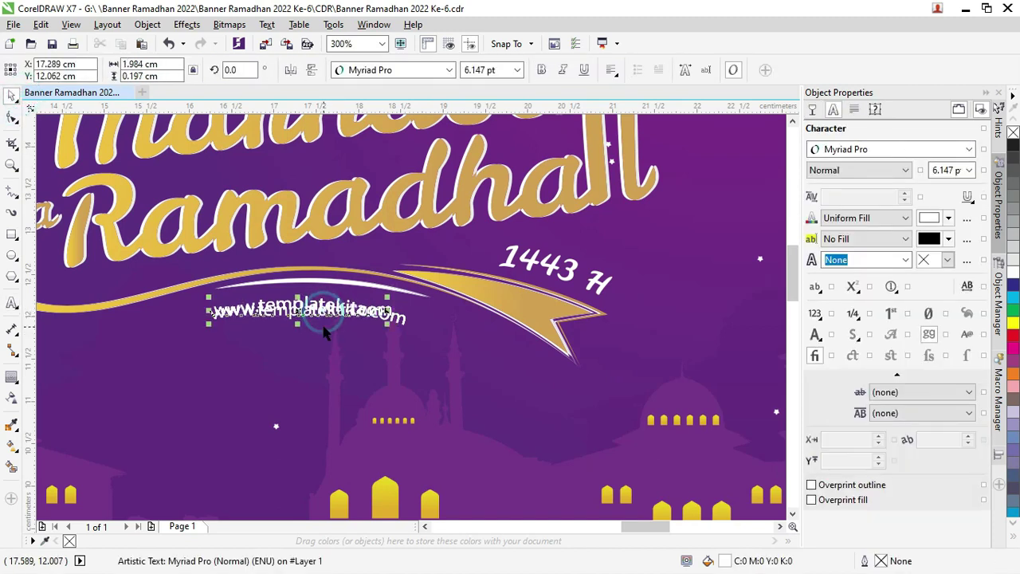
{"action": "left_click", "coordinate": [325, 319]}
{"action": "left_click", "coordinate": [326, 318]}
{"action": "left_click", "coordinate": [325, 317]}
{"action": "left_click", "coordinate": [327, 316]}
{"action": "left_click", "coordinate": [325, 316]}
{"action": "left_click", "coordinate": [326, 315]}
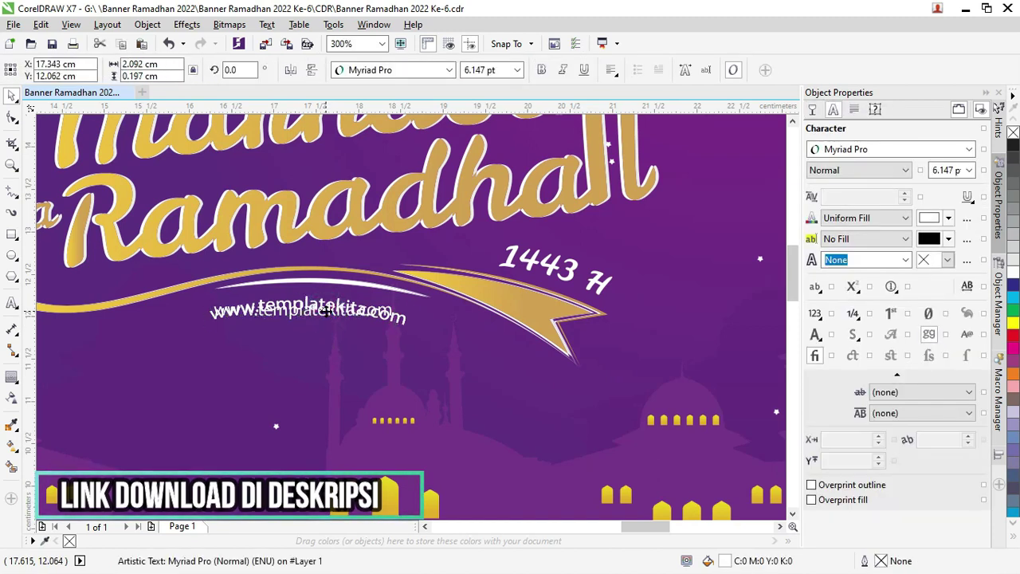
{"action": "left_click", "coordinate": [327, 316]}
{"action": "scroll", "coordinate": [326, 316], "scroll_direction": "down", "scroll_amount": 3}
{"action": "left_click_drag", "start_coordinate": [400, 469], "coordinate": [254, 329]}
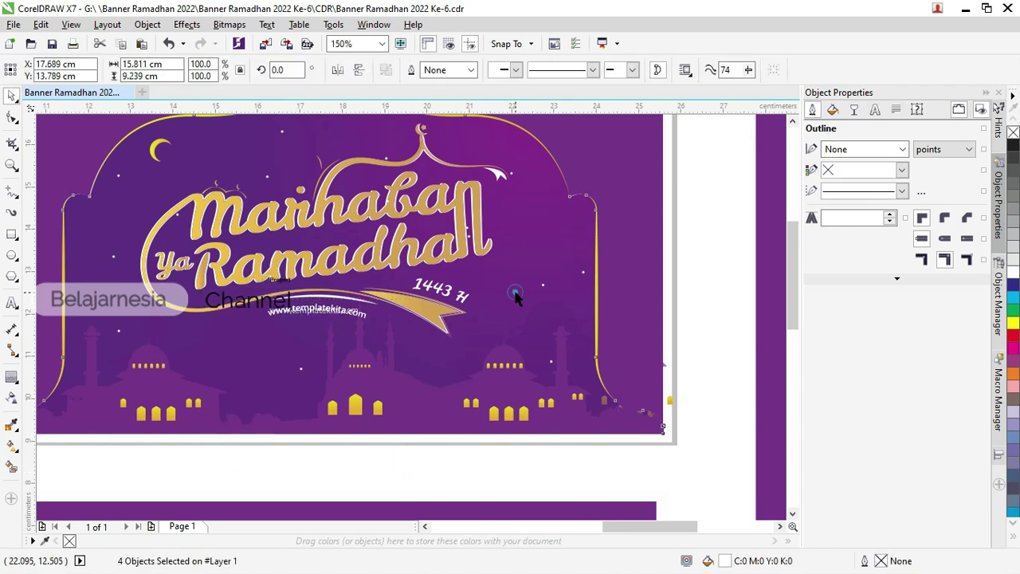
{"action": "left_click", "coordinate": [310, 312]}
{"action": "left_click", "coordinate": [313, 317]}
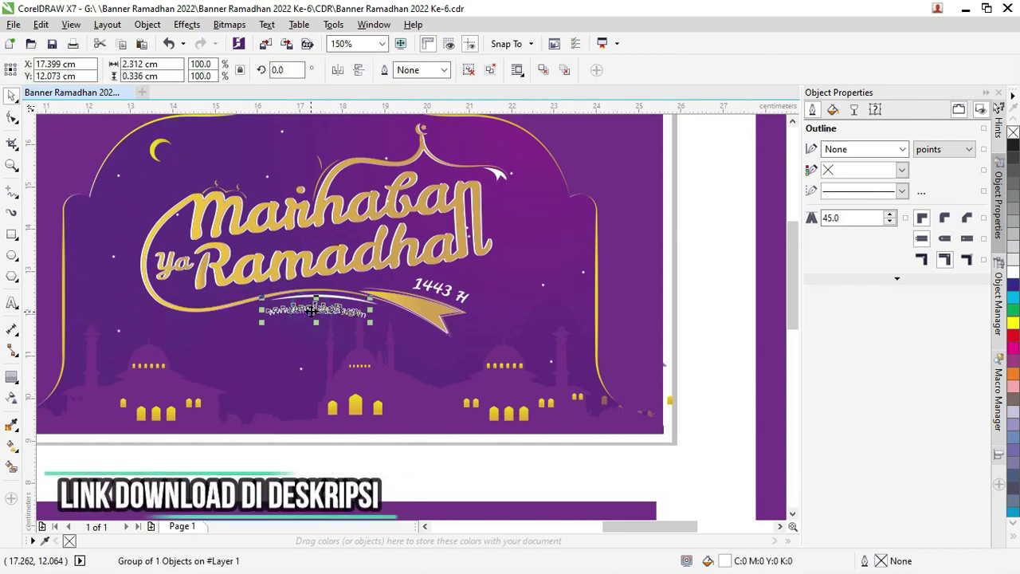
{"action": "scroll", "coordinate": [313, 317], "scroll_direction": "up", "scroll_amount": 2}
{"action": "key", "text": "Down"}
{"action": "key", "text": "Down"}
{"action": "left_click", "coordinate": [317, 312]}
{"action": "key", "text": "Delete"}
{"action": "scroll", "coordinate": [316, 312], "scroll_direction": "down", "scroll_amount": 2}
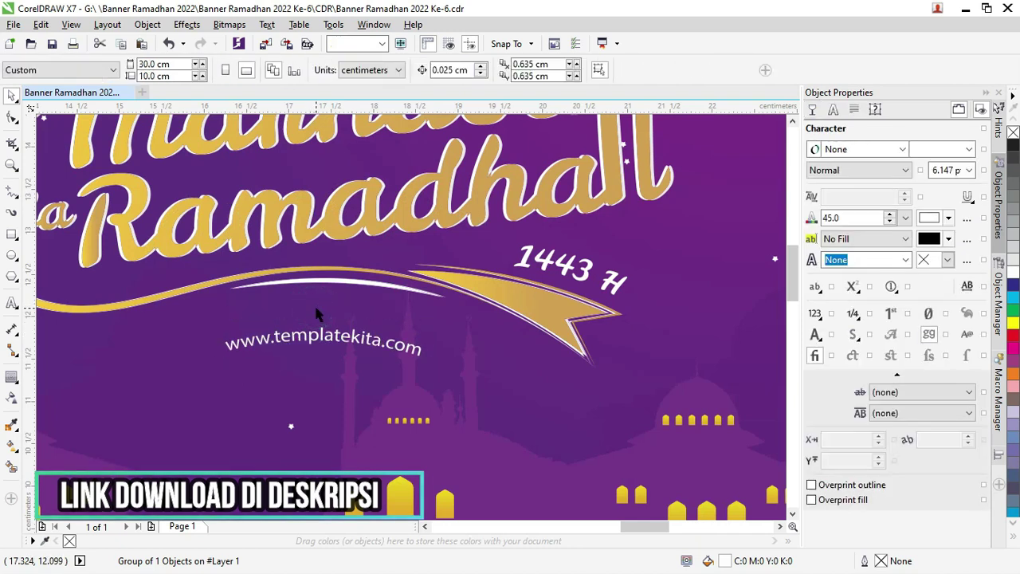
{"action": "left_click", "coordinate": [316, 325]}
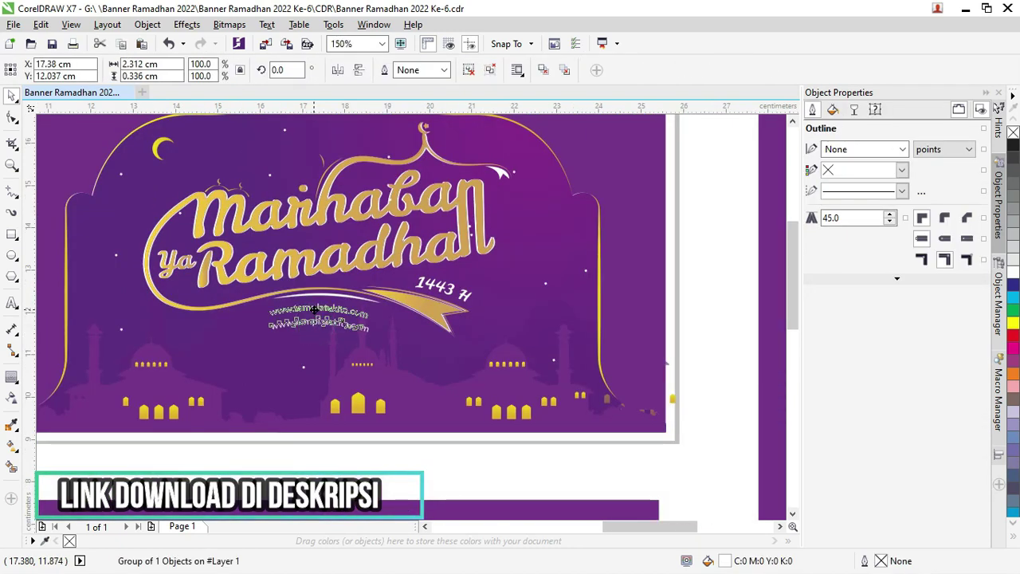
{"action": "left_click_drag", "start_coordinate": [315, 324], "coordinate": [311, 307]}
{"action": "scroll", "coordinate": [293, 266], "scroll_direction": "down", "scroll_amount": 4}
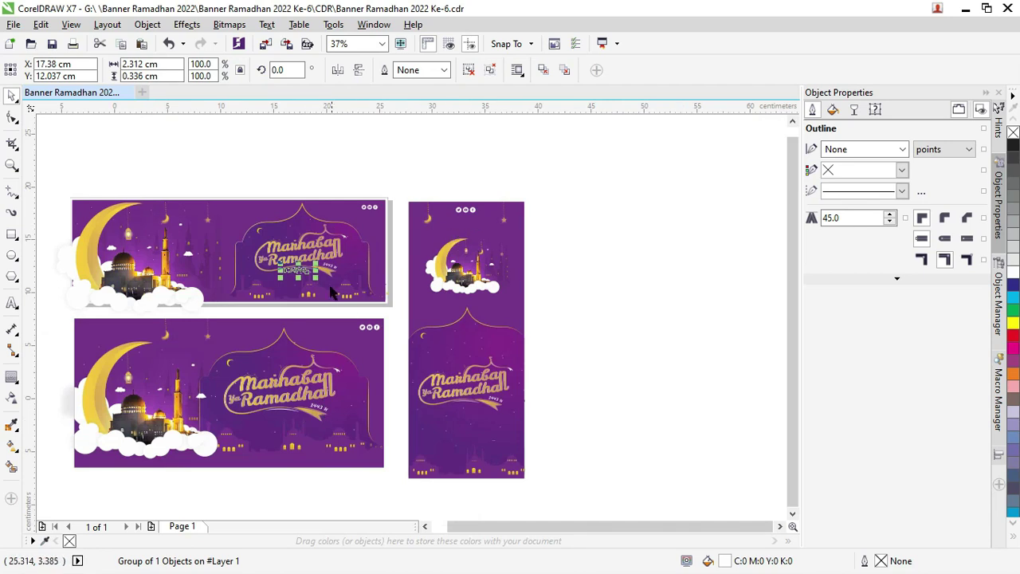
{"action": "scroll", "coordinate": [295, 269], "scroll_direction": "up", "scroll_amount": 4}
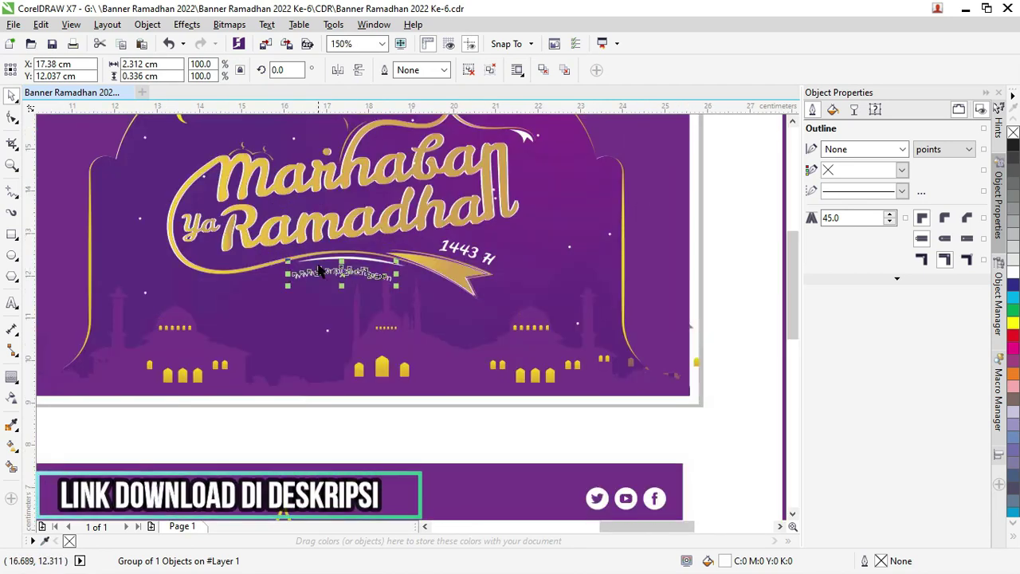
{"action": "scroll", "coordinate": [316, 271], "scroll_direction": "down", "scroll_amount": 2}
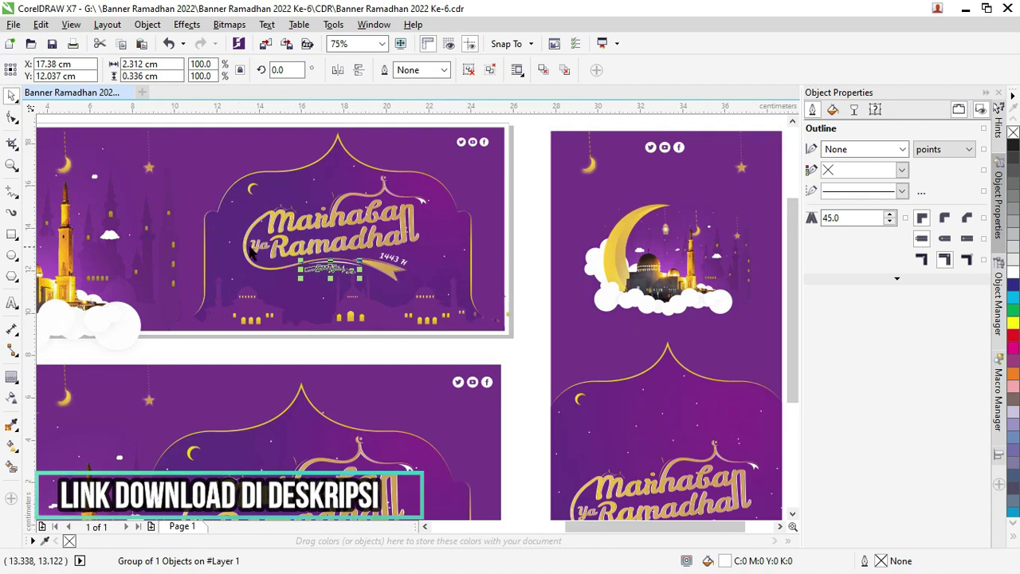
{"action": "scroll", "coordinate": [256, 250], "scroll_direction": "down", "scroll_amount": 2}
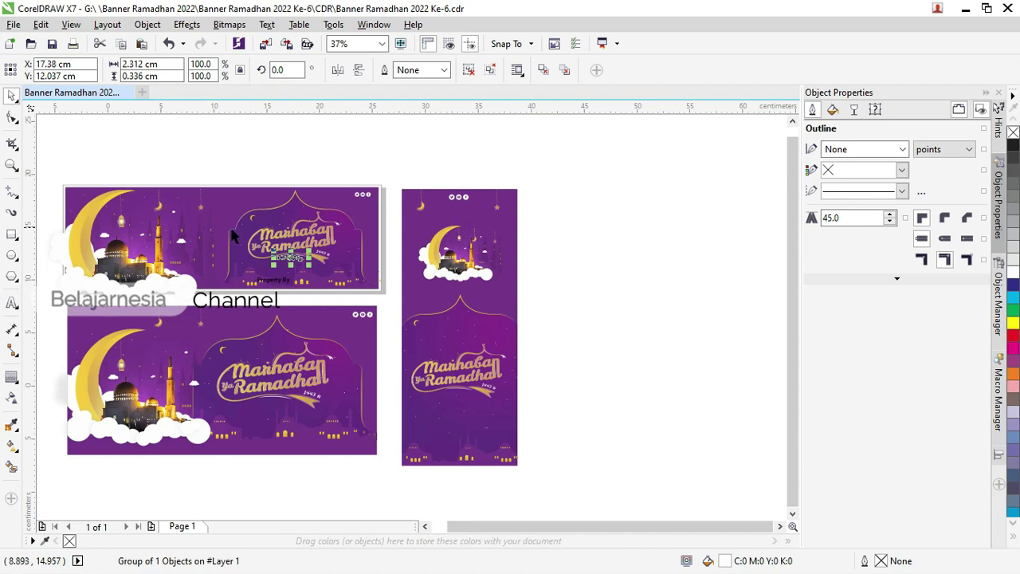
{"action": "scroll", "coordinate": [282, 234], "scroll_direction": "up", "scroll_amount": 2}
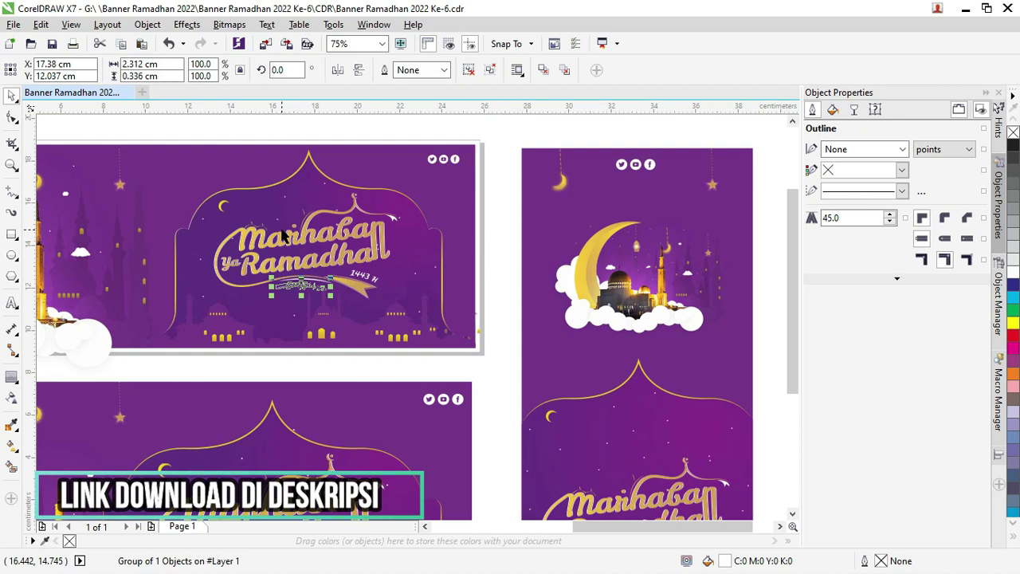
{"action": "scroll", "coordinate": [282, 235], "scroll_direction": "down", "scroll_amount": 2}
{"action": "left_click", "coordinate": [284, 233]}
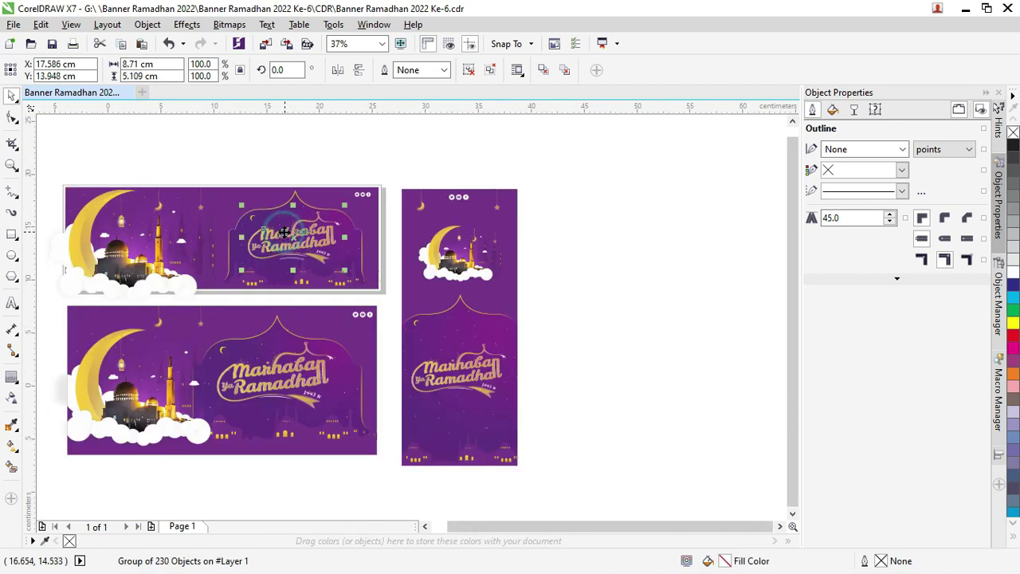
{"action": "left_click", "coordinate": [13, 119]}
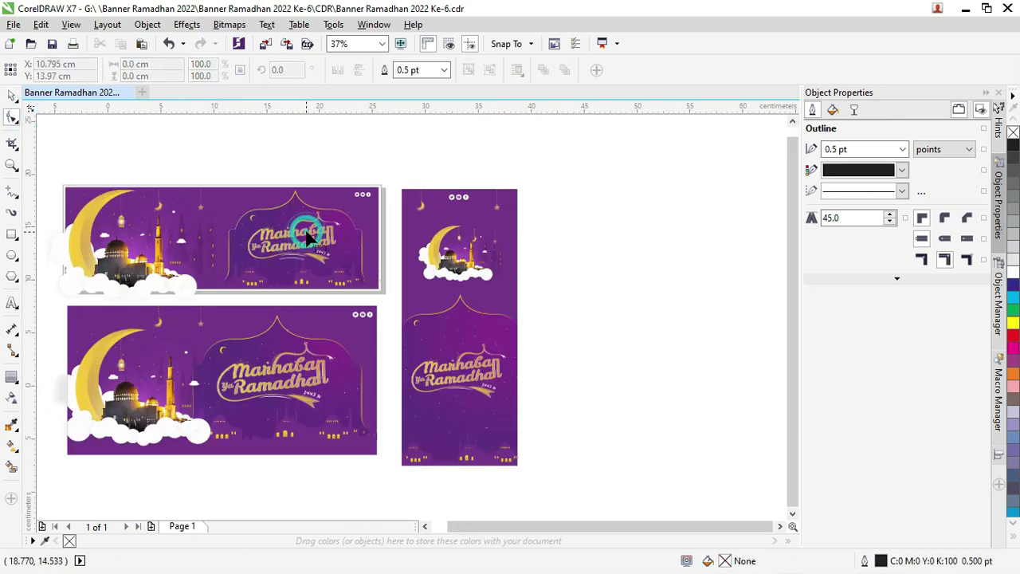
{"action": "left_click", "coordinate": [12, 95]}
{"action": "scroll", "coordinate": [365, 316], "scroll_direction": "up", "scroll_amount": 2}
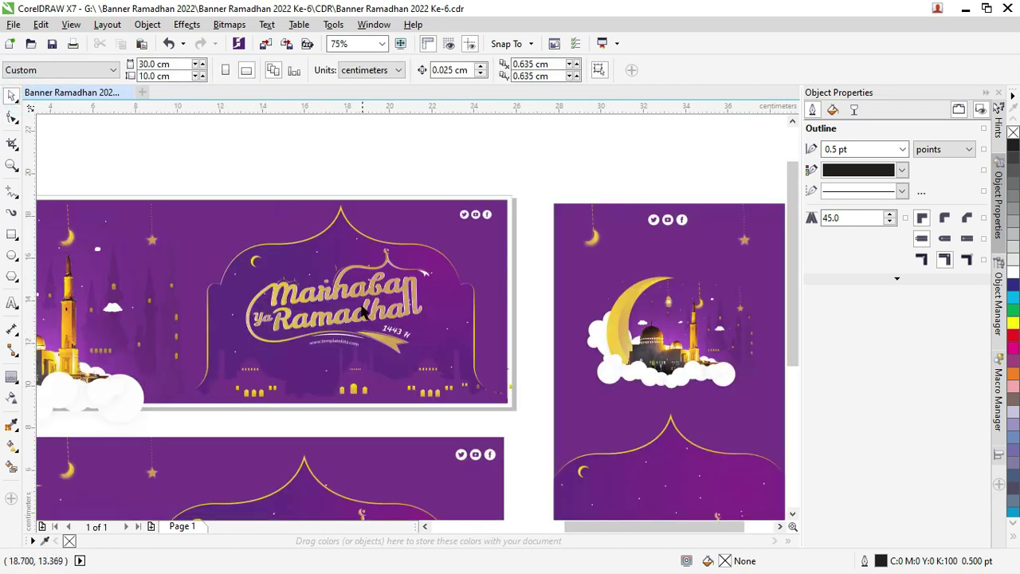
Try to move the Marhaban Ya Ramadhan title group up out of the upper banner, and undo the move
{"action": "left_click", "coordinate": [364, 316]}
{"action": "right_click", "coordinate": [363, 303]}
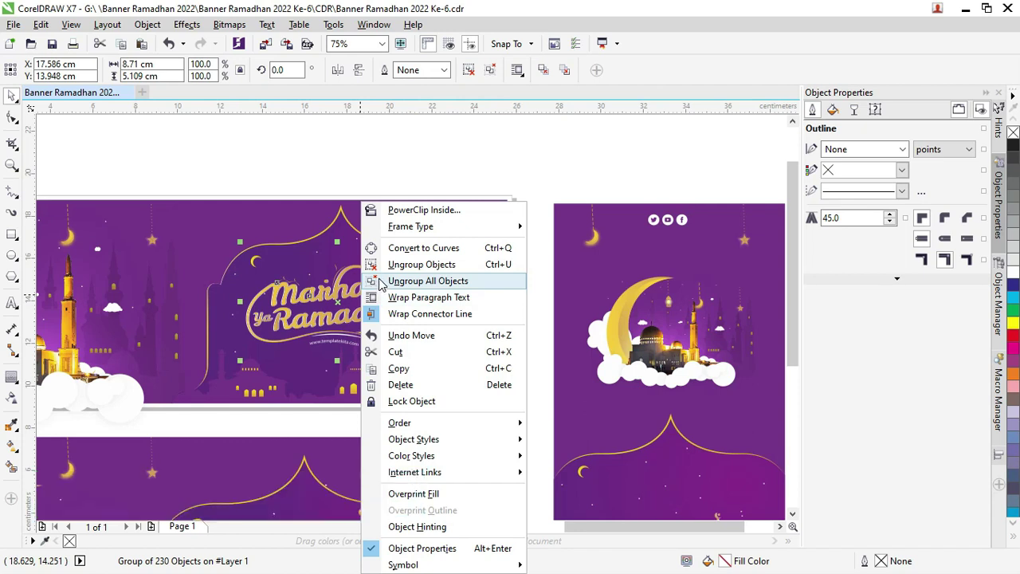
{"action": "left_click", "coordinate": [342, 177]}
{"action": "left_click_drag", "start_coordinate": [362, 288], "coordinate": [416, 170]}
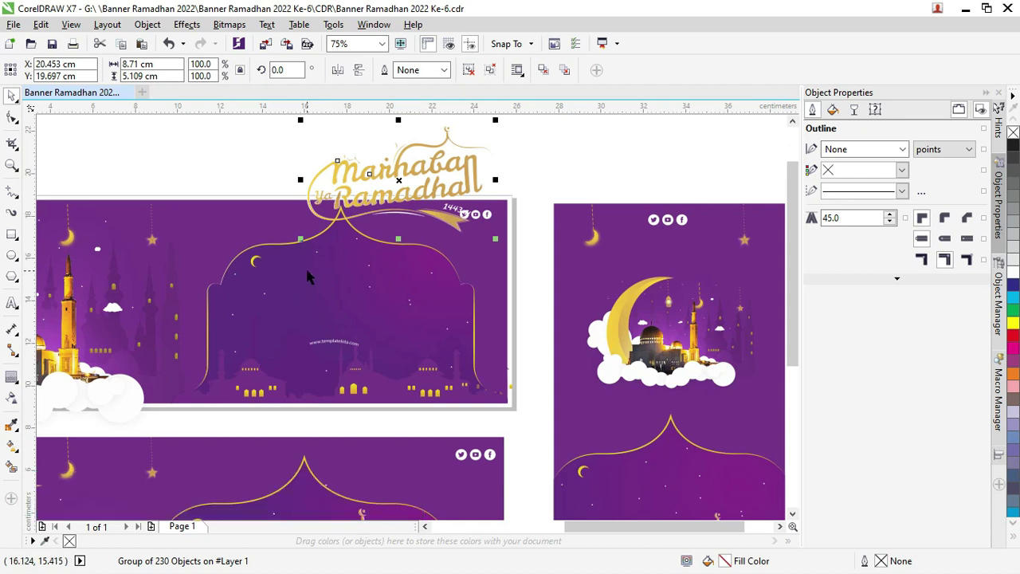
{"action": "scroll", "coordinate": [321, 274], "scroll_direction": "down", "scroll_amount": 2}
{"action": "left_click_drag", "start_coordinate": [343, 230], "coordinate": [311, 291]}
{"action": "left_click", "coordinate": [236, 202]}
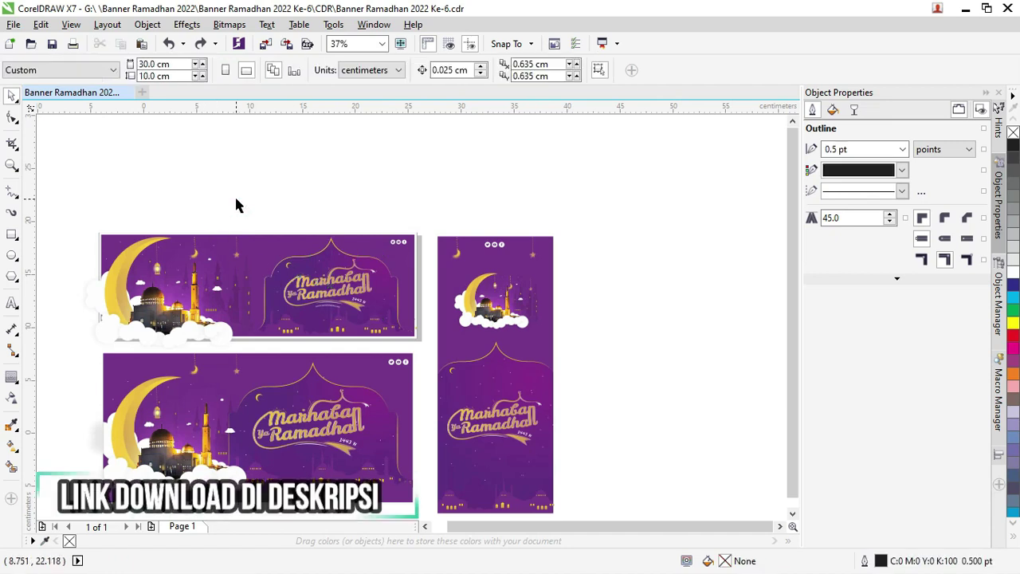
Try to move the vertical banner and the lower horizontal banner downward together, and undo the move
{"action": "scroll", "coordinate": [413, 247], "scroll_direction": "down", "scroll_amount": 2}
{"action": "left_click_drag", "start_coordinate": [412, 241], "coordinate": [522, 399]}
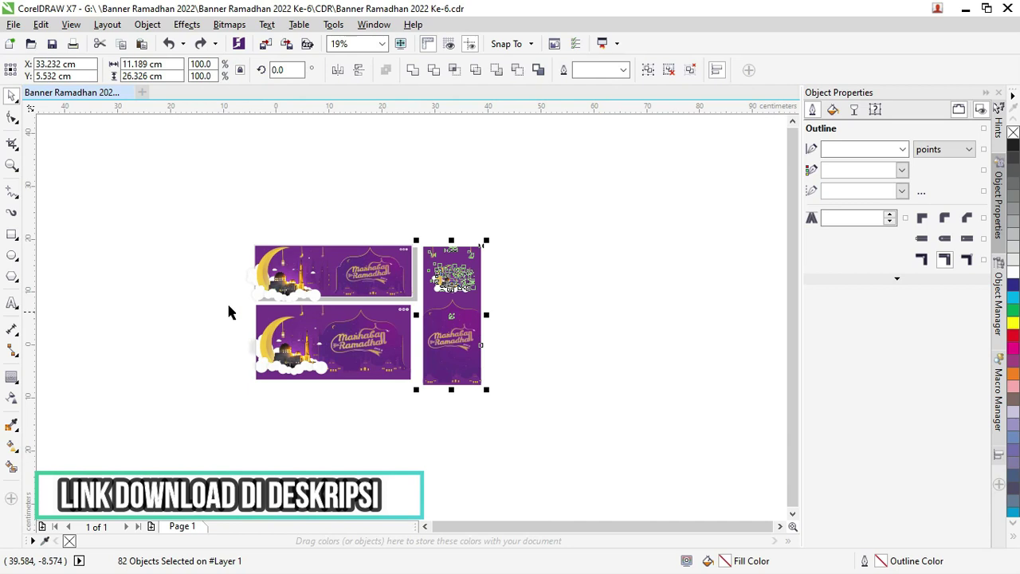
{"action": "left_click_drag", "start_coordinate": [340, 363], "coordinate": [414, 399]}
{"action": "left_click_drag", "start_coordinate": [366, 328], "coordinate": [366, 349]}
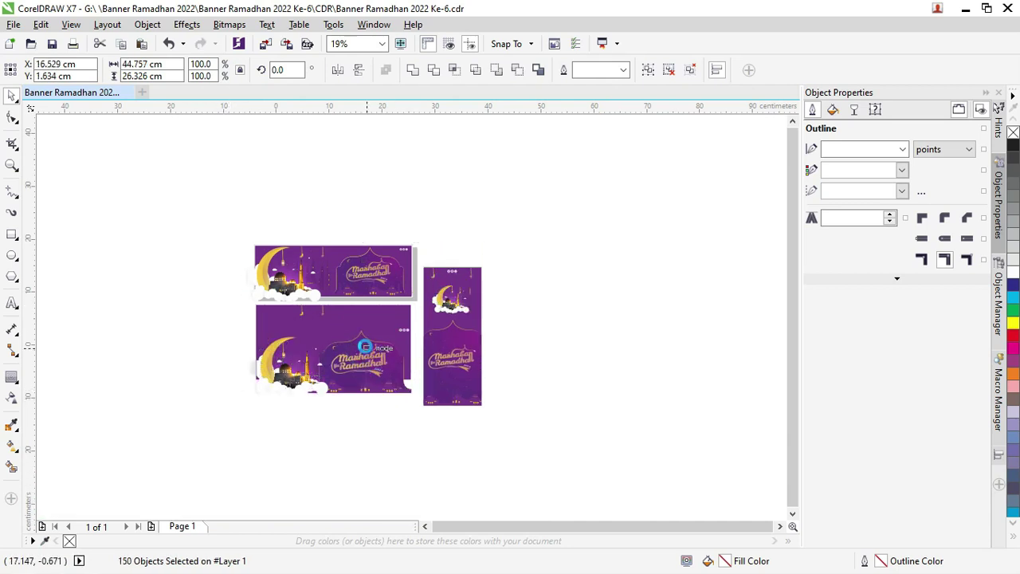
{"action": "left_click", "coordinate": [367, 407]}
Group all the objects of the vertical banner and delete the group
{"action": "left_click_drag", "start_coordinate": [574, 412], "coordinate": [416, 230]}
{"action": "key", "text": "ctrl+g"}
{"action": "left_click_drag", "start_coordinate": [447, 275], "coordinate": [511, 276]}
{"action": "key", "text": "Delete"}
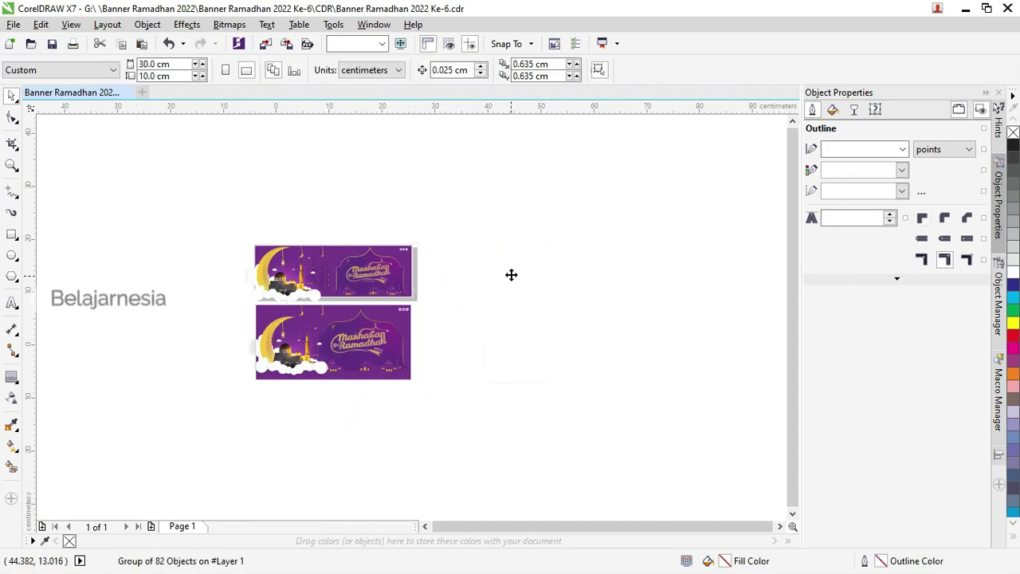
Delete all the unlocked artwork of the lower horizontal banner, including the moon, mosque and title
{"action": "left_click_drag", "start_coordinate": [456, 435], "coordinate": [211, 306]}
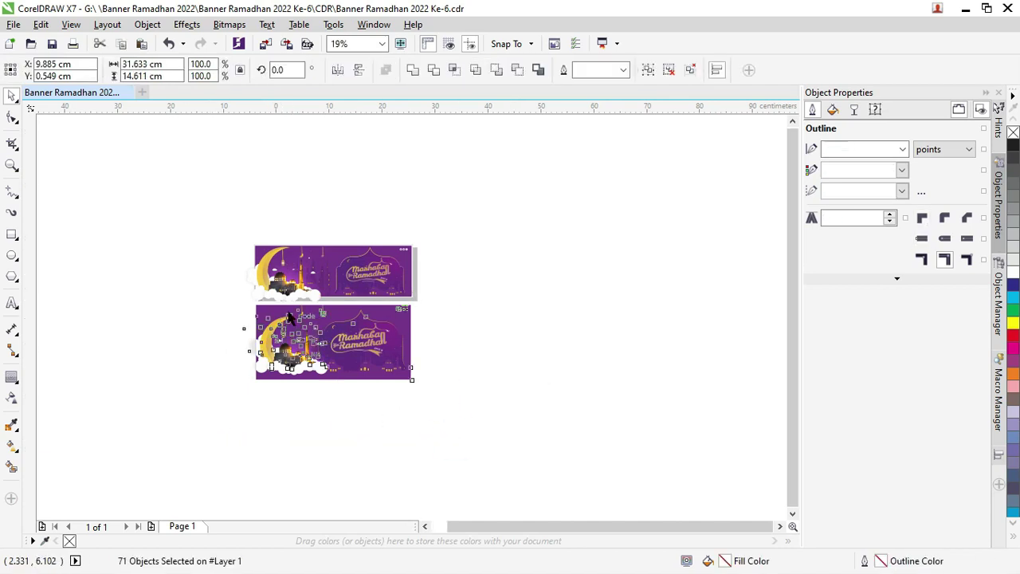
{"action": "scroll", "coordinate": [287, 318], "scroll_direction": "up", "scroll_amount": 2}
{"action": "key", "text": "Delete"}
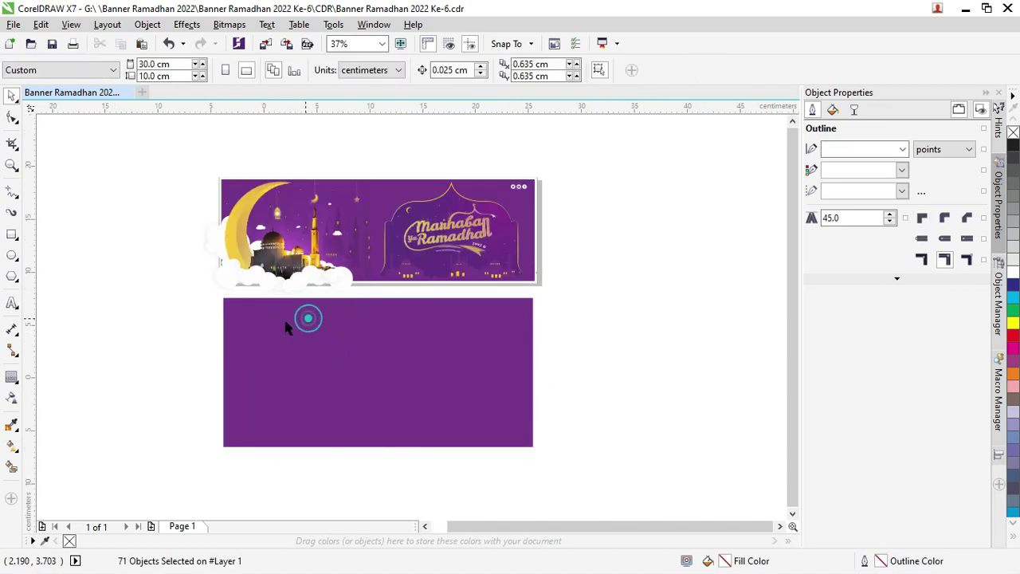
Unlock the plain purple background of the lower banner and delete it
{"action": "right_click", "coordinate": [289, 329]}
{"action": "left_click", "coordinate": [327, 333]}
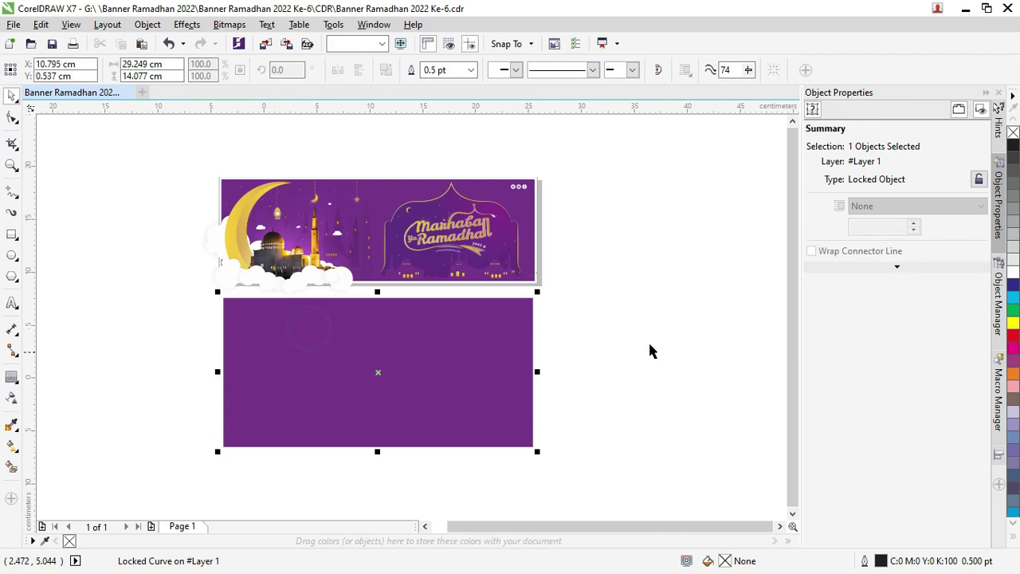
{"action": "left_click", "coordinate": [513, 328]}
{"action": "key", "text": "Delete"}
{"action": "left_click", "coordinate": [536, 327]}
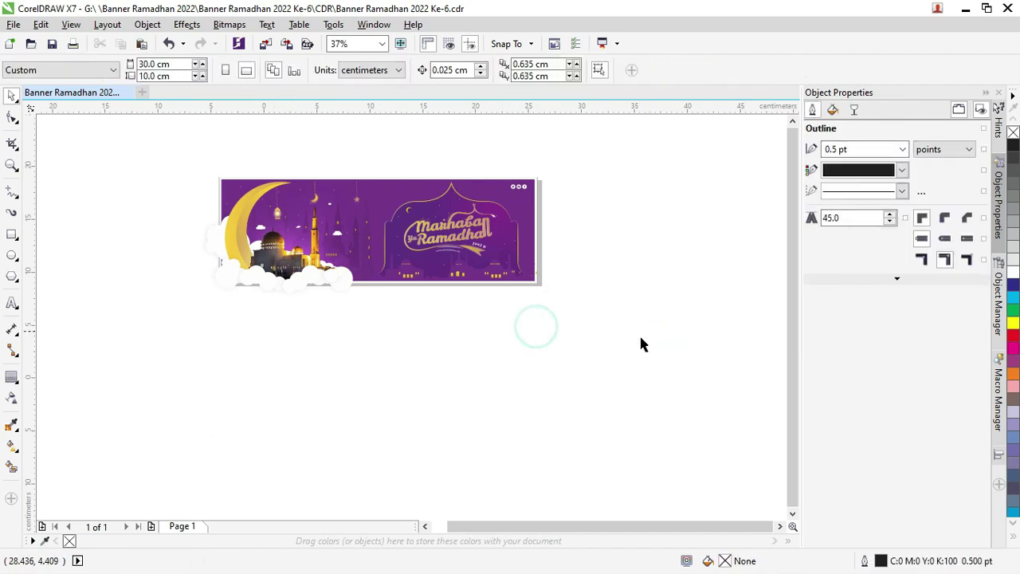
Select every object of the remaining banner and combine them into one group
{"action": "left_click", "coordinate": [205, 223]}
{"action": "scroll", "coordinate": [207, 232], "scroll_direction": "up", "scroll_amount": 4}
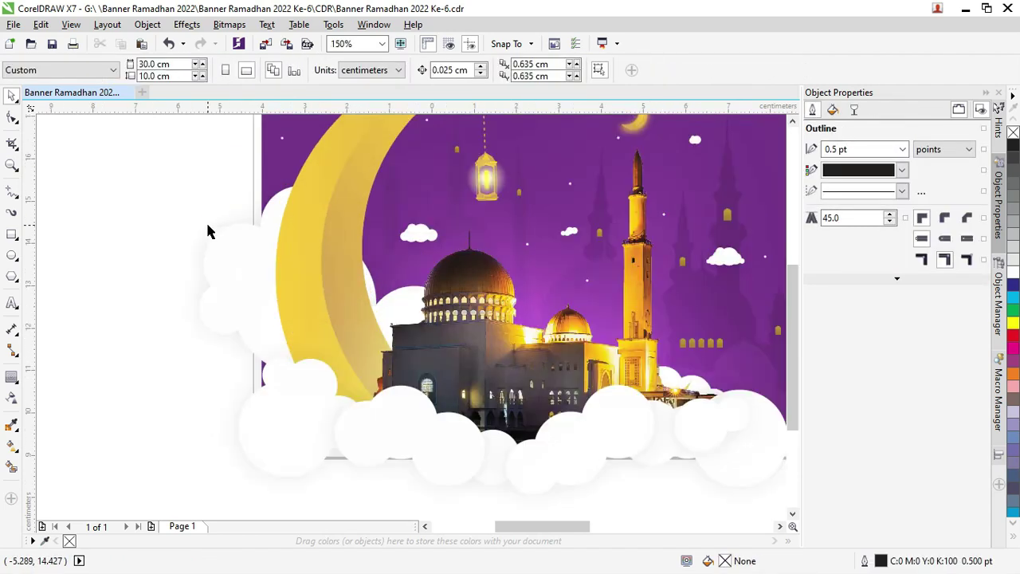
{"action": "scroll", "coordinate": [208, 232], "scroll_direction": "down", "scroll_amount": 4}
{"action": "scroll", "coordinate": [323, 226], "scroll_direction": "up", "scroll_amount": 2}
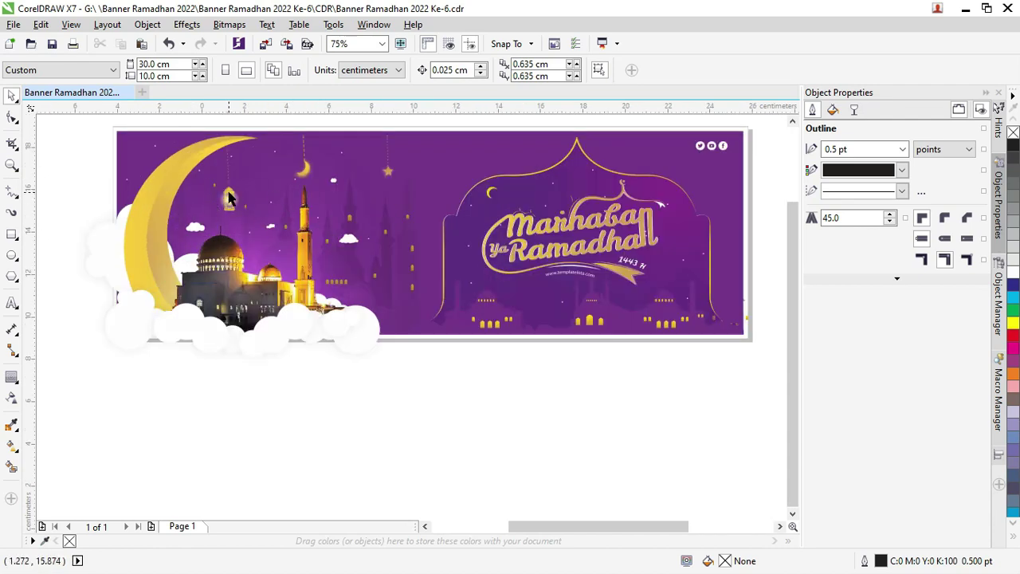
{"action": "scroll", "coordinate": [203, 196], "scroll_direction": "down", "scroll_amount": 2}
{"action": "left_click_drag", "start_coordinate": [109, 146], "coordinate": [569, 348]}
{"action": "key", "text": "ctrl+g"}
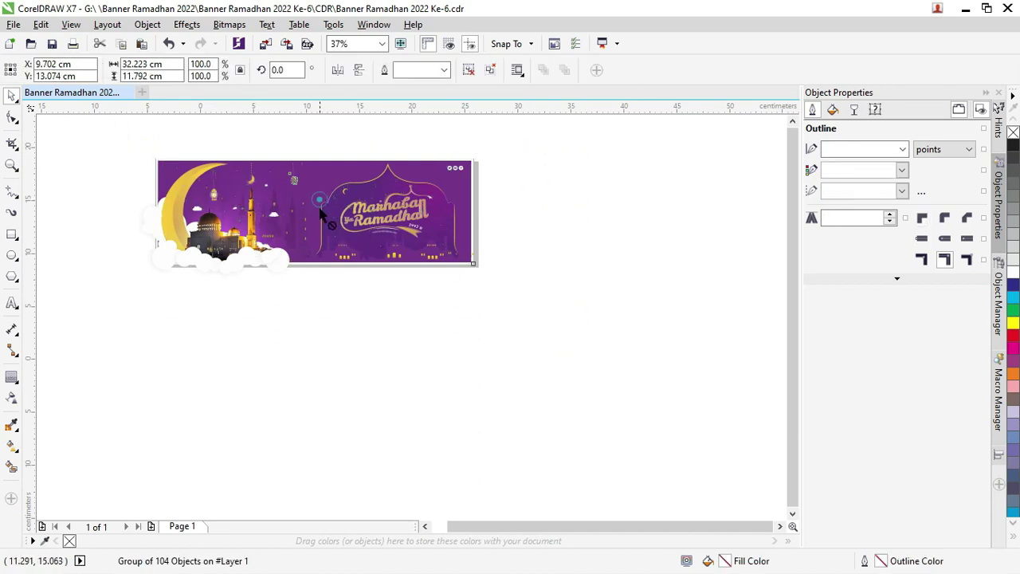
Try to move the grouped banner down off the page, and undo the move
{"action": "left_click_drag", "start_coordinate": [319, 202], "coordinate": [312, 295]}
{"action": "key", "text": "ctrl+z"}
{"action": "left_click", "coordinate": [226, 130]}
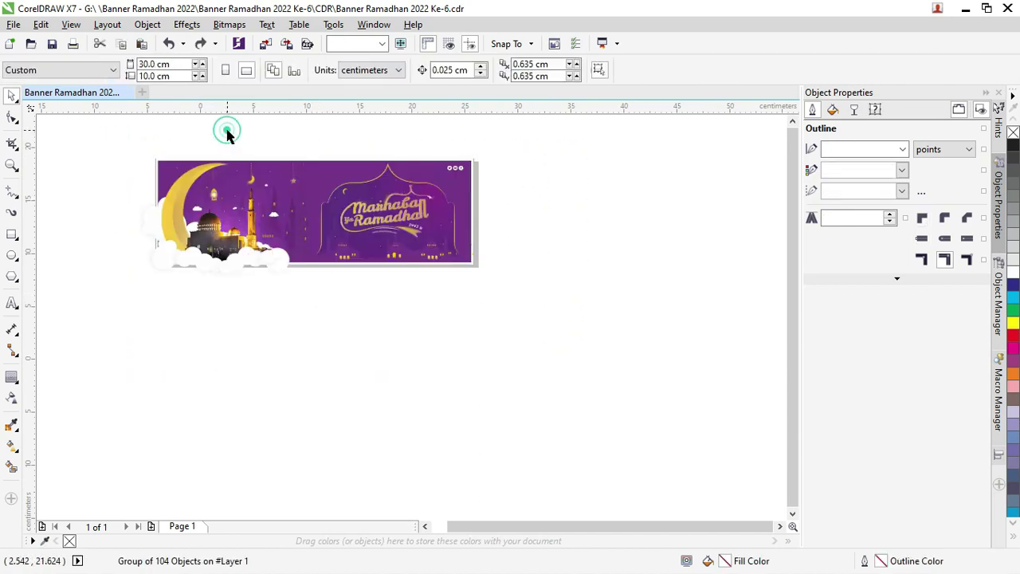
Switch the document units to meters and set the page size to 3.0 m wide by 1.0 m high
{"action": "left_click", "coordinate": [371, 70]}
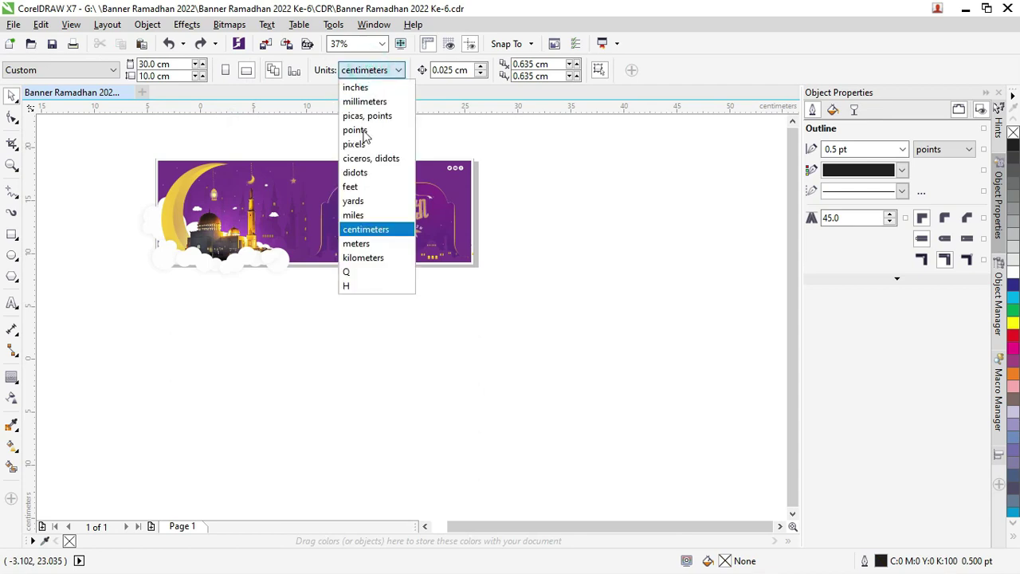
{"action": "left_click", "coordinate": [362, 242]}
{"action": "left_click", "coordinate": [153, 64]}
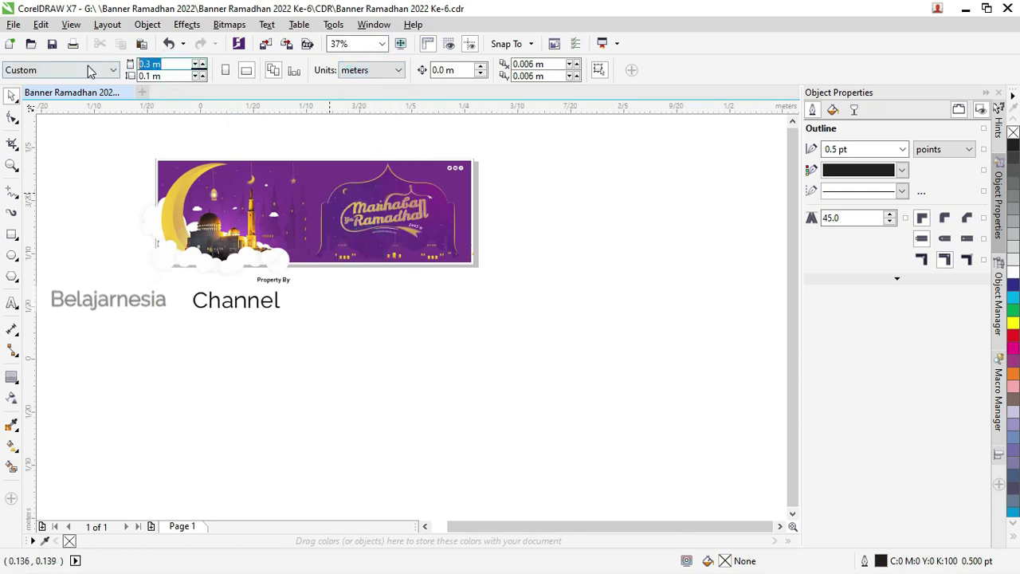
{"action": "left_click", "coordinate": [169, 77]}
{"action": "type", "text": "1."}
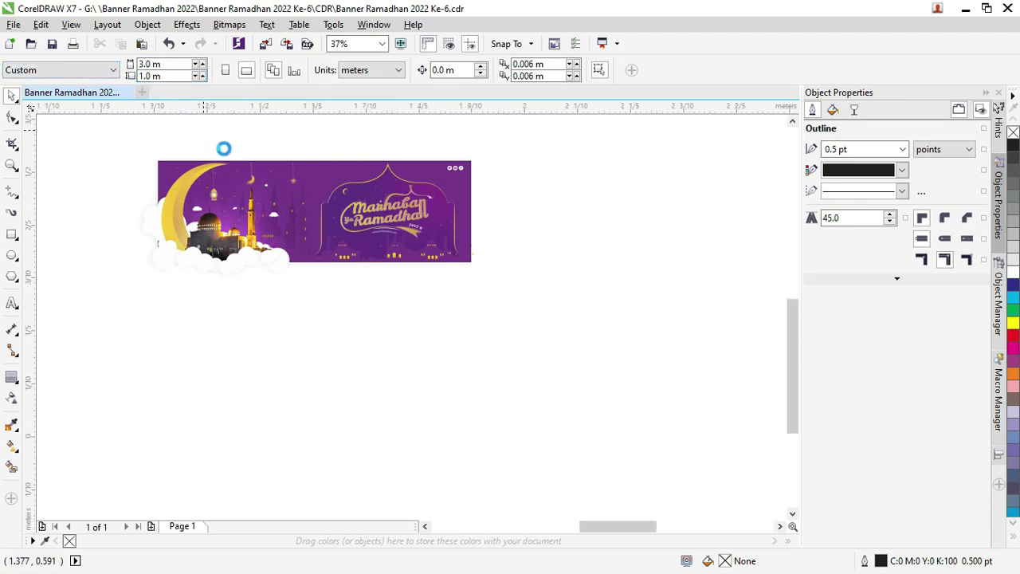
{"action": "key", "text": "Return"}
Enlarge the banner group proportionally to about 2.9 × 1.06 m and move it down so it overlaps the page's lower edge
{"action": "scroll", "coordinate": [795, 280], "scroll_direction": "up", "scroll_amount": 2}
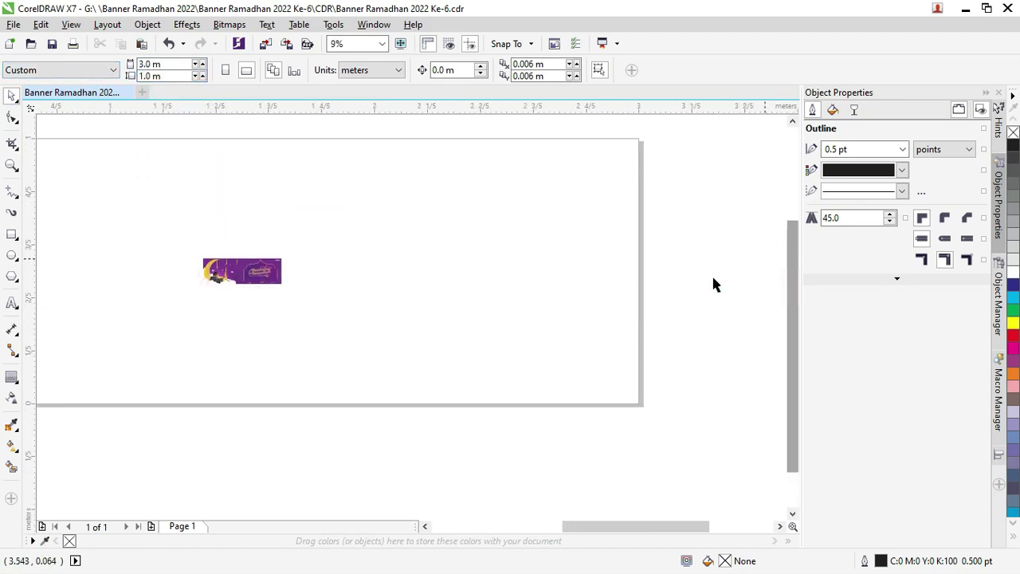
{"action": "left_click", "coordinate": [269, 265]}
{"action": "scroll", "coordinate": [303, 257], "scroll_direction": "down", "scroll_amount": 2}
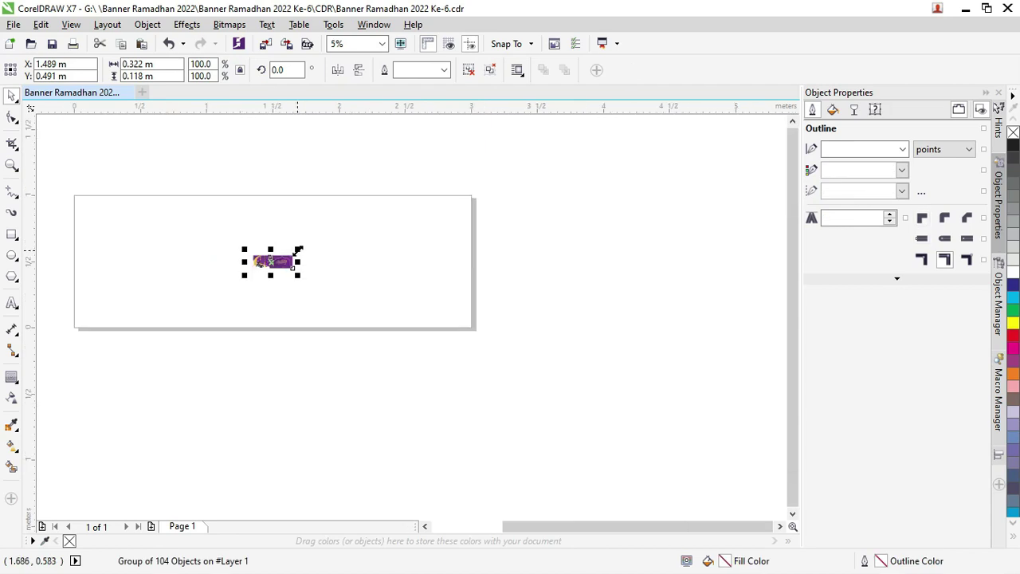
{"action": "left_click_drag", "start_coordinate": [298, 251], "coordinate": [499, 194]}
{"action": "left_click_drag", "start_coordinate": [442, 209], "coordinate": [450, 205]}
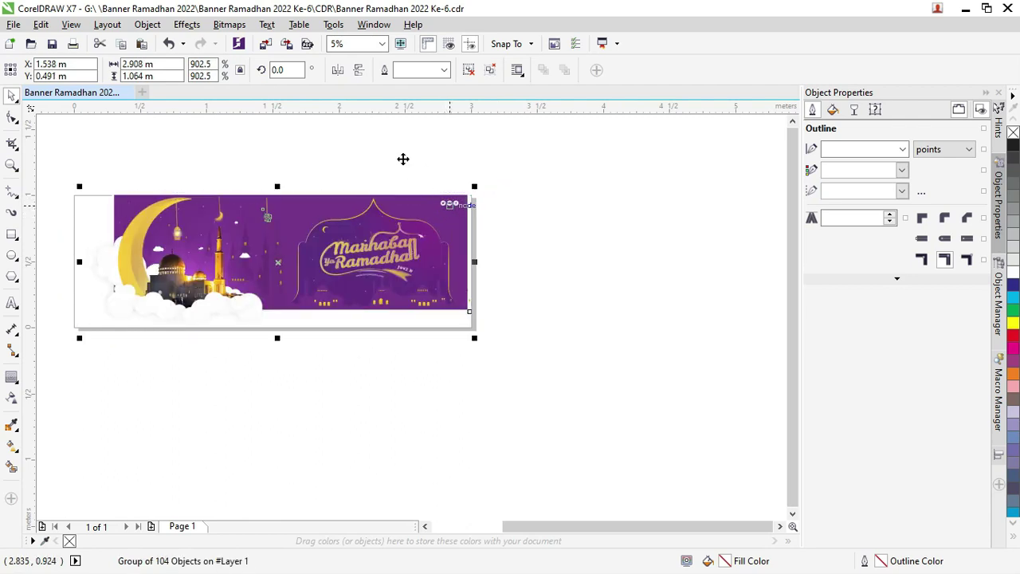
{"action": "left_click_drag", "start_coordinate": [422, 318], "coordinate": [421, 318]}
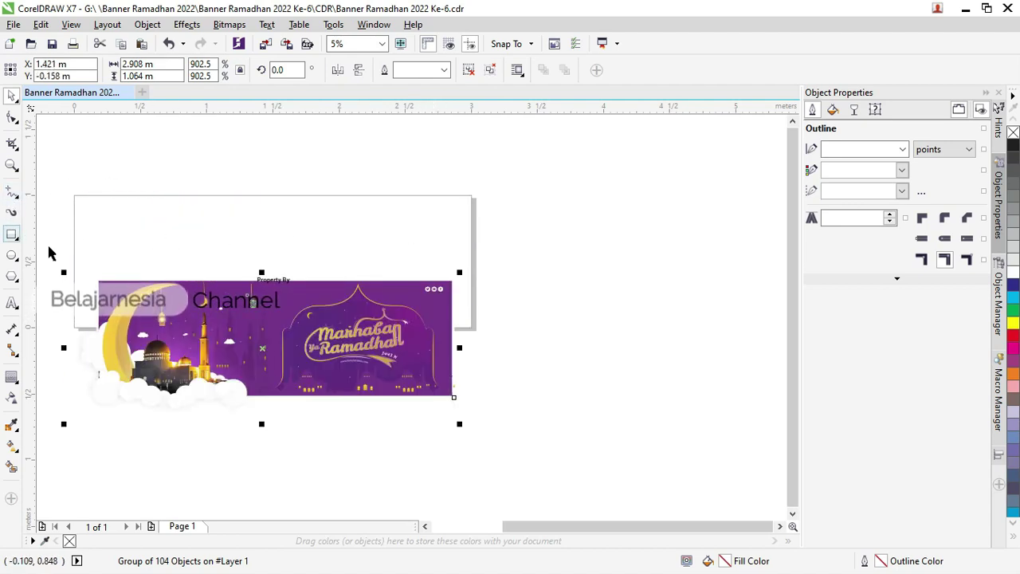
Add a rectangle covering exactly the 3.0 × 1.0 m page
{"action": "double_click", "coordinate": [12, 237]}
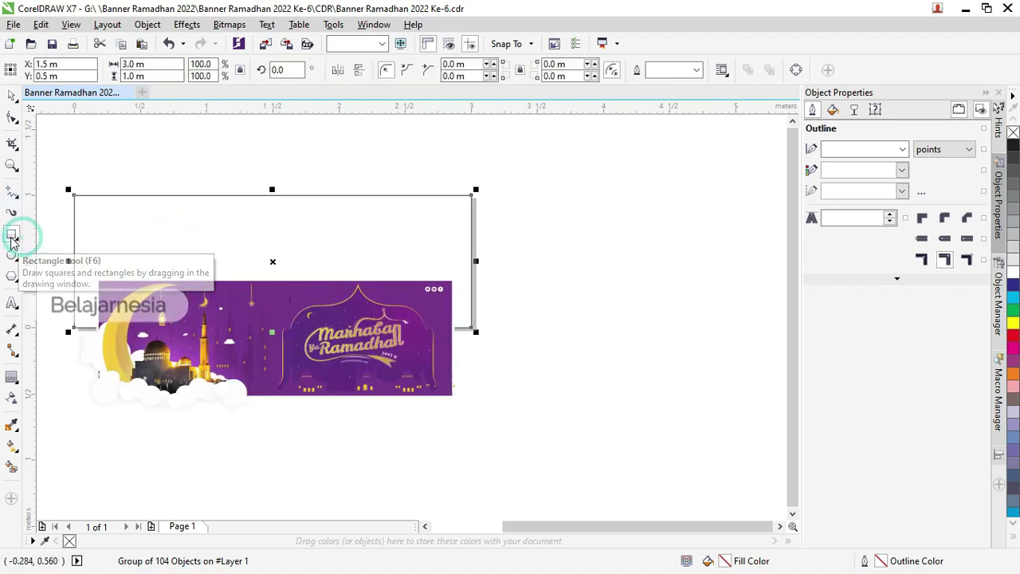
{"action": "scroll", "coordinate": [132, 191], "scroll_direction": "up", "scroll_amount": 2}
{"action": "left_click", "coordinate": [12, 95]}
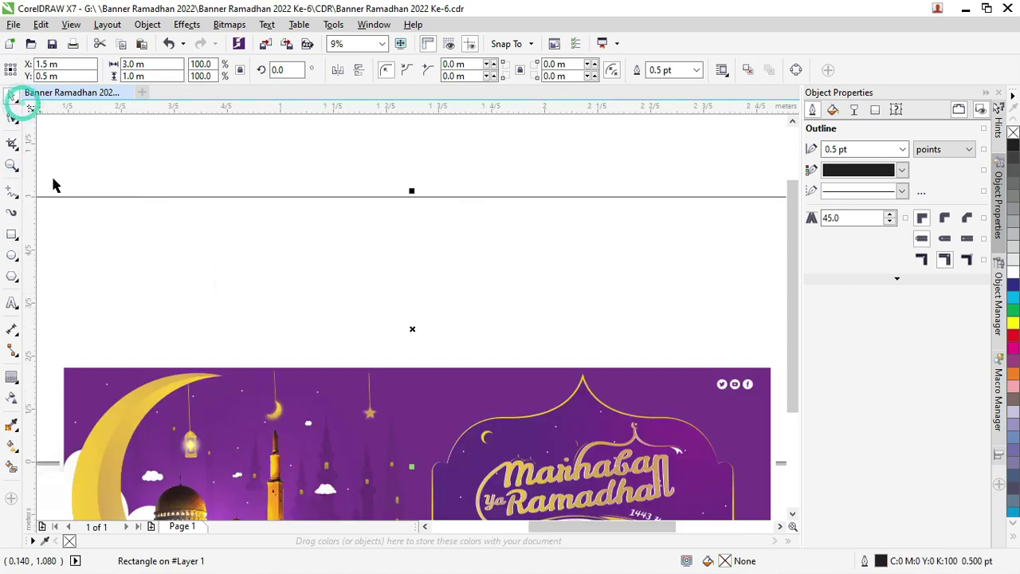
{"action": "scroll", "coordinate": [295, 271], "scroll_direction": "down", "scroll_amount": 4}
Align the banner group with the top and right edges of the page-sized rectangle
{"action": "left_click", "coordinate": [299, 312]}
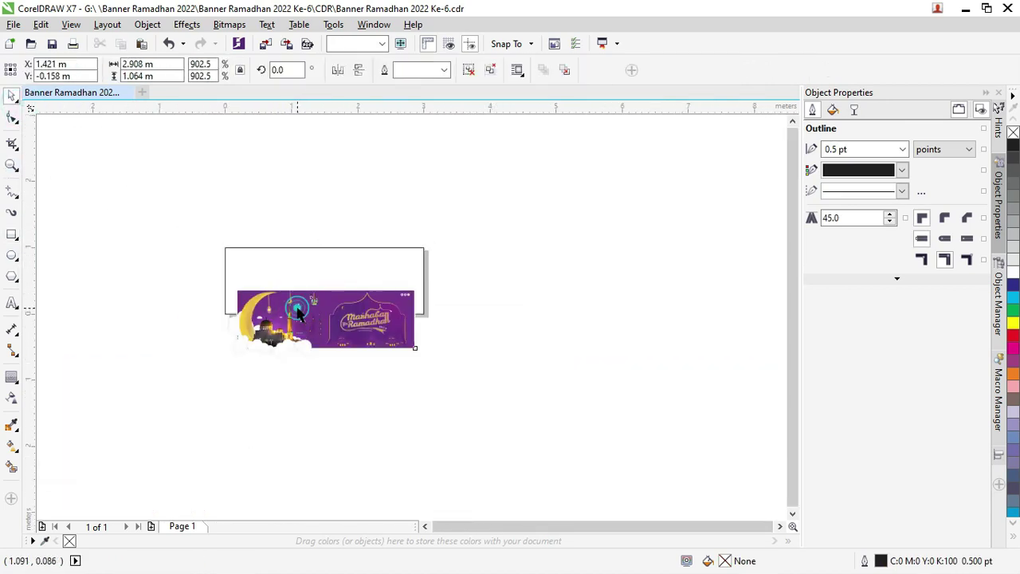
{"action": "left_click", "coordinate": [296, 259], "text": "shift"}
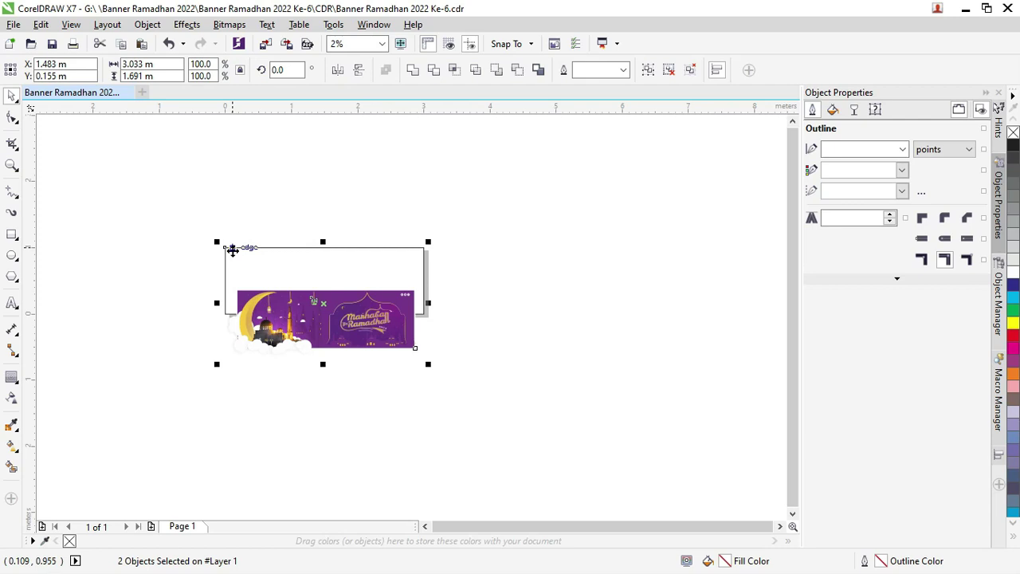
{"action": "key", "text": "t"}
{"action": "key", "text": "r"}
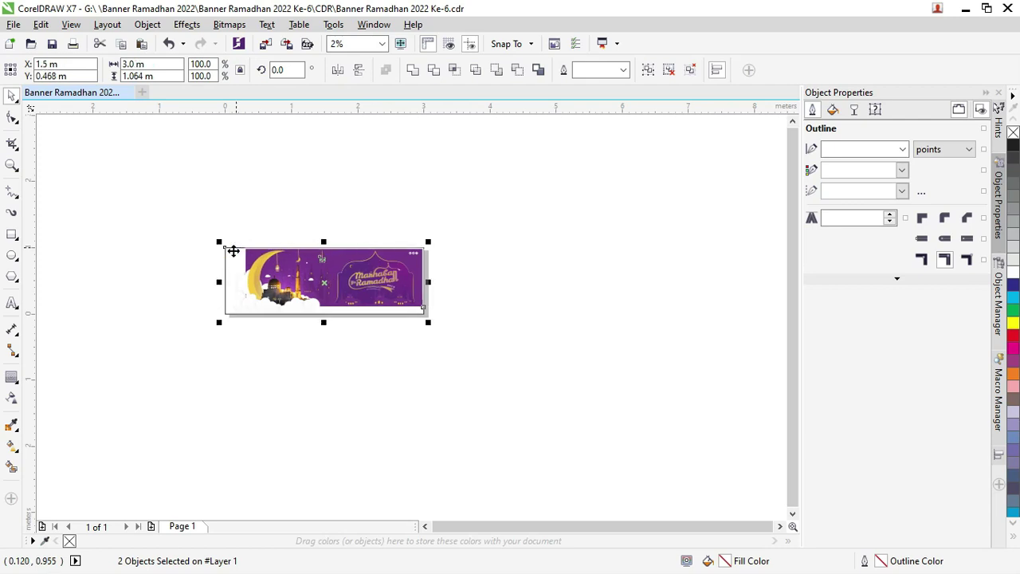
{"action": "scroll", "coordinate": [329, 225], "scroll_direction": "up", "scroll_amount": 3}
{"action": "scroll", "coordinate": [325, 235], "scroll_direction": "down", "scroll_amount": 3}
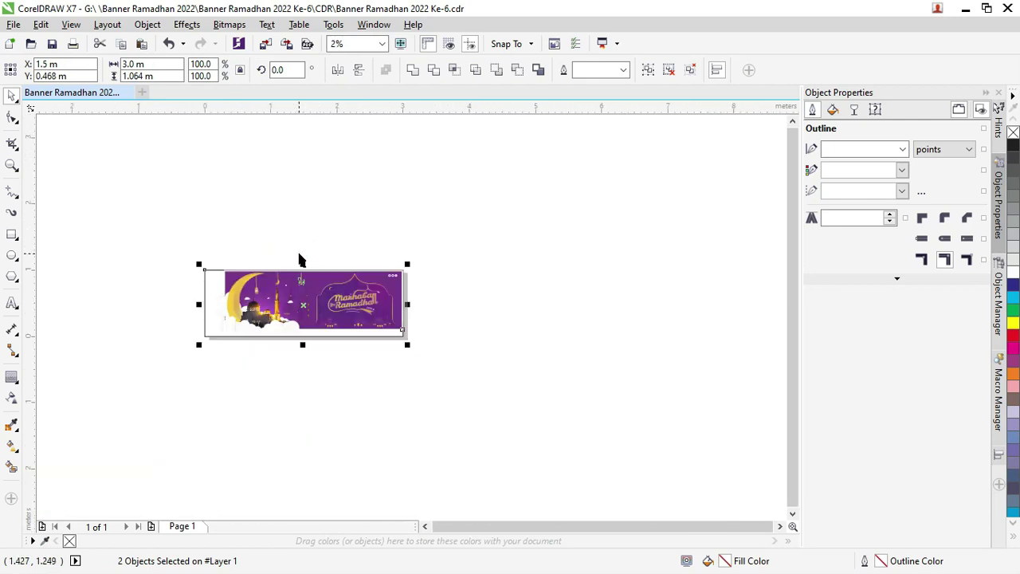
{"action": "left_click", "coordinate": [300, 233]}
Enlarge the banner group proportionally toward the page's lower-left corner to about 3.28 × 1.2 m so its background fills the page
{"action": "left_click", "coordinate": [240, 299]}
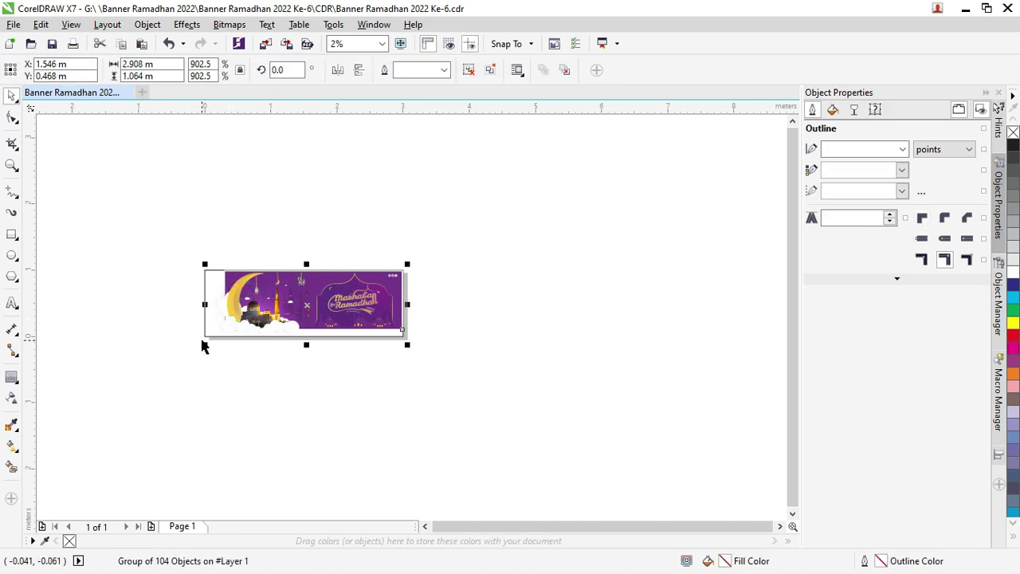
{"action": "left_click_drag", "start_coordinate": [204, 344], "coordinate": [180, 356]}
{"action": "key", "text": "ctrl+z"}
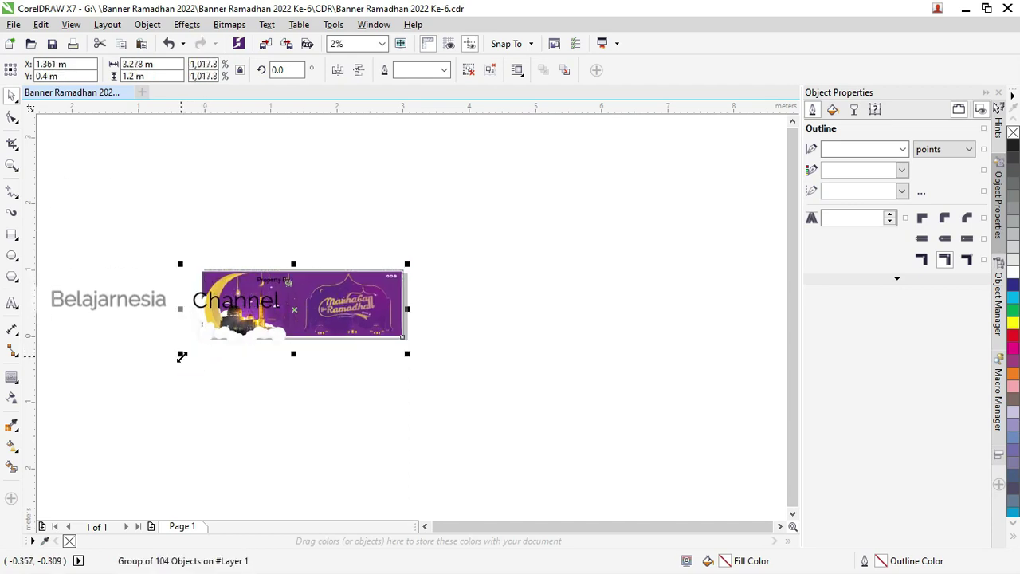
{"action": "scroll", "coordinate": [345, 273], "scroll_direction": "up", "scroll_amount": 2}
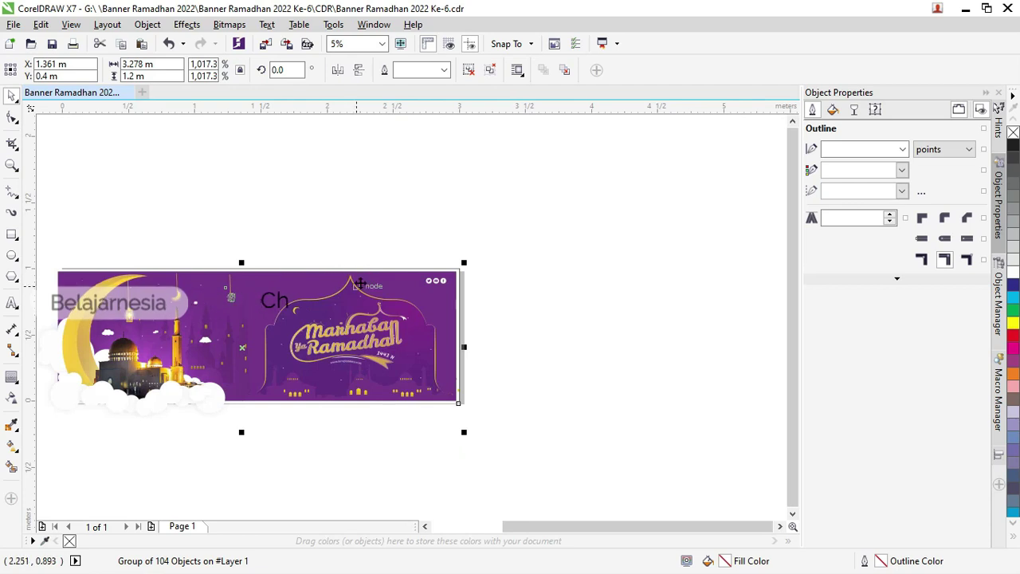
{"action": "scroll", "coordinate": [290, 265], "scroll_direction": "up", "scroll_amount": 1}
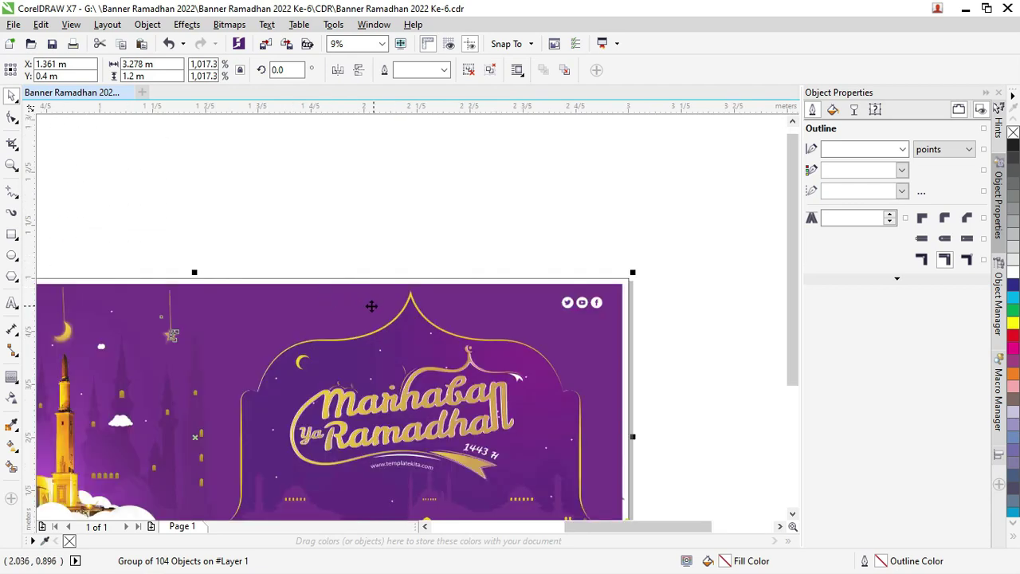
Shrink the banner group proportionally from its lower-left corner to about 3.21 × 1.18 m
{"action": "scroll", "coordinate": [317, 299], "scroll_direction": "down", "scroll_amount": 1}
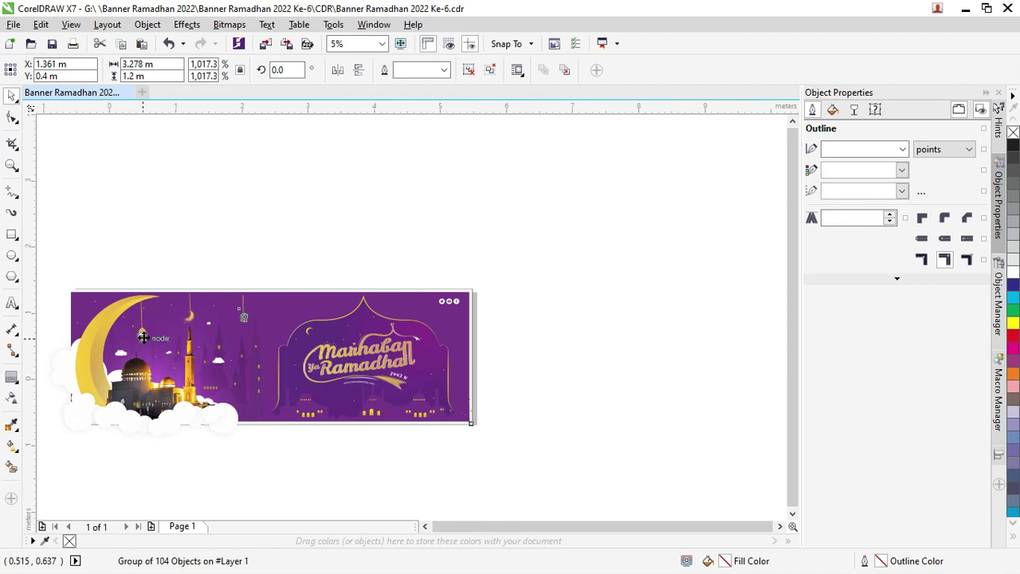
{"action": "scroll", "coordinate": [143, 338], "scroll_direction": "down", "scroll_amount": 2}
{"action": "left_click_drag", "start_coordinate": [88, 400], "coordinate": [87, 420]}
{"action": "scroll", "coordinate": [99, 363], "scroll_direction": "up", "scroll_amount": 1}
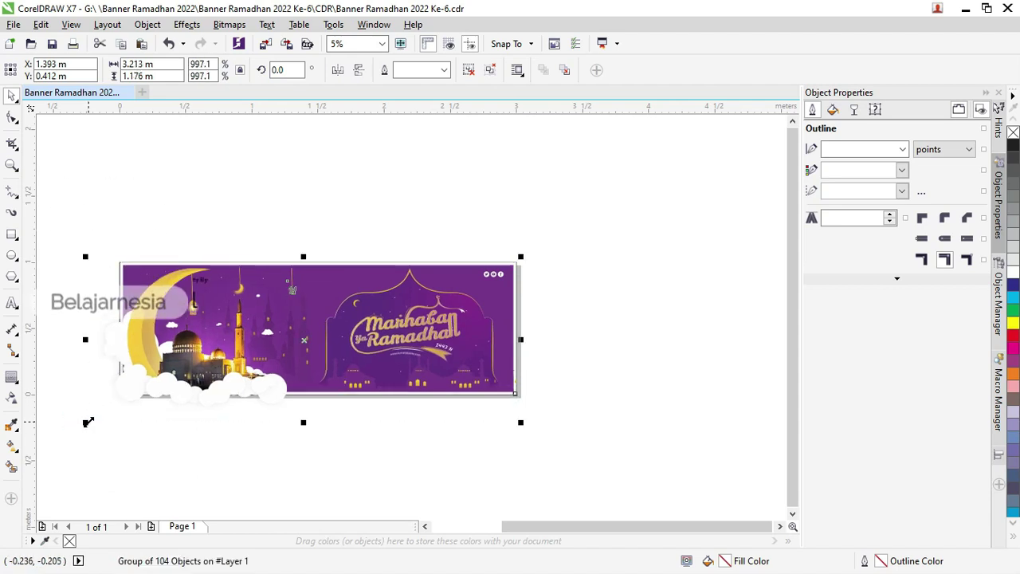
{"action": "left_click", "coordinate": [246, 235]}
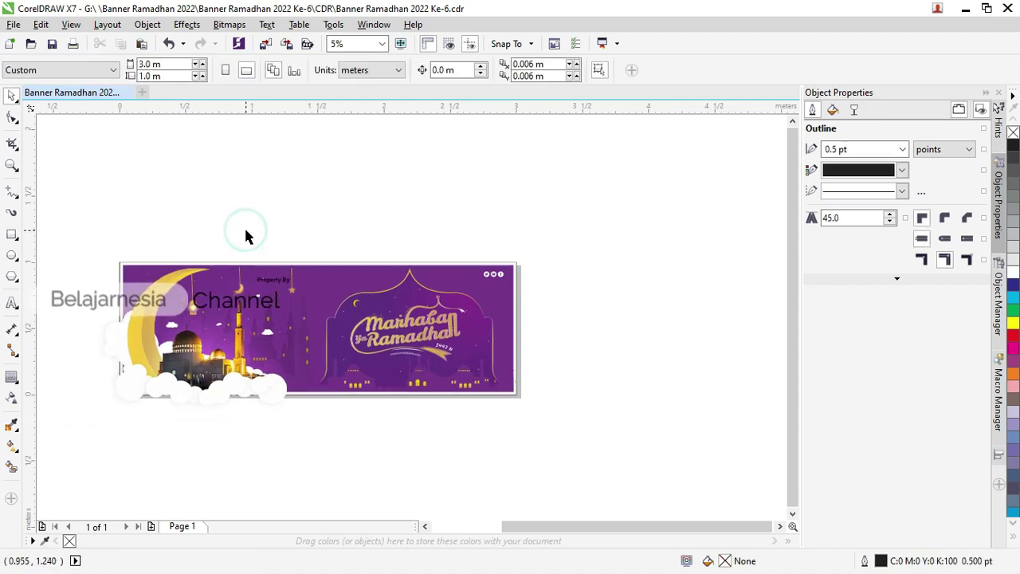
Remove the outlines from all objects in the banner group
{"action": "left_click", "coordinate": [518, 263]}
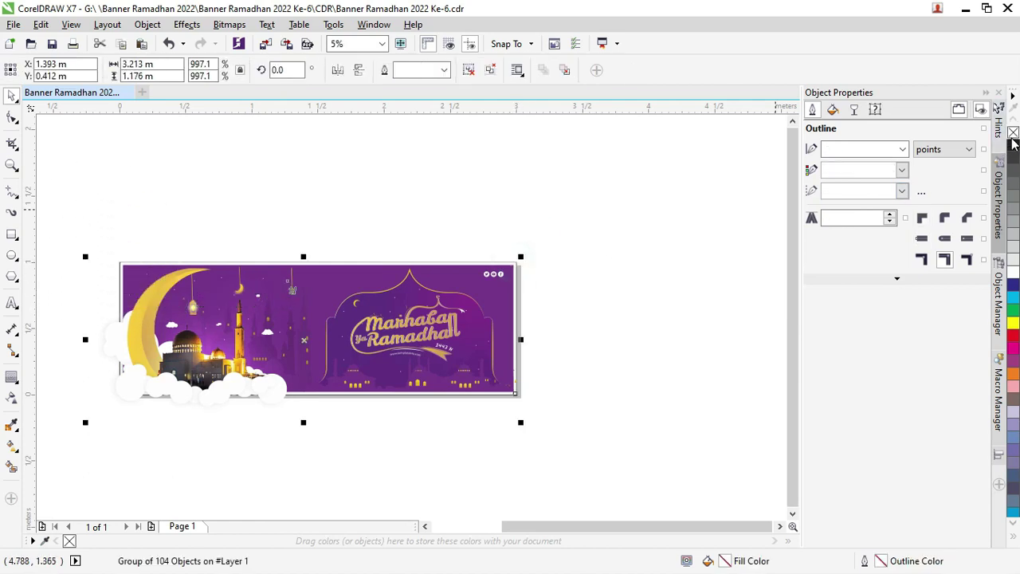
{"action": "right_click", "coordinate": [1014, 134]}
{"action": "left_click", "coordinate": [478, 228]}
{"action": "scroll", "coordinate": [479, 228], "scroll_direction": "up", "scroll_amount": 2}
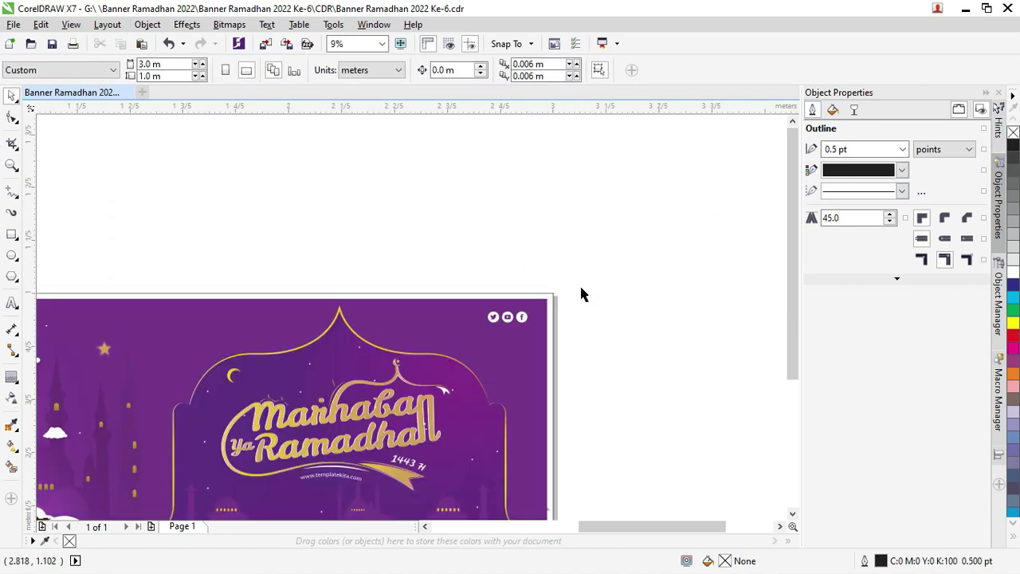
{"action": "left_click", "coordinate": [550, 290]}
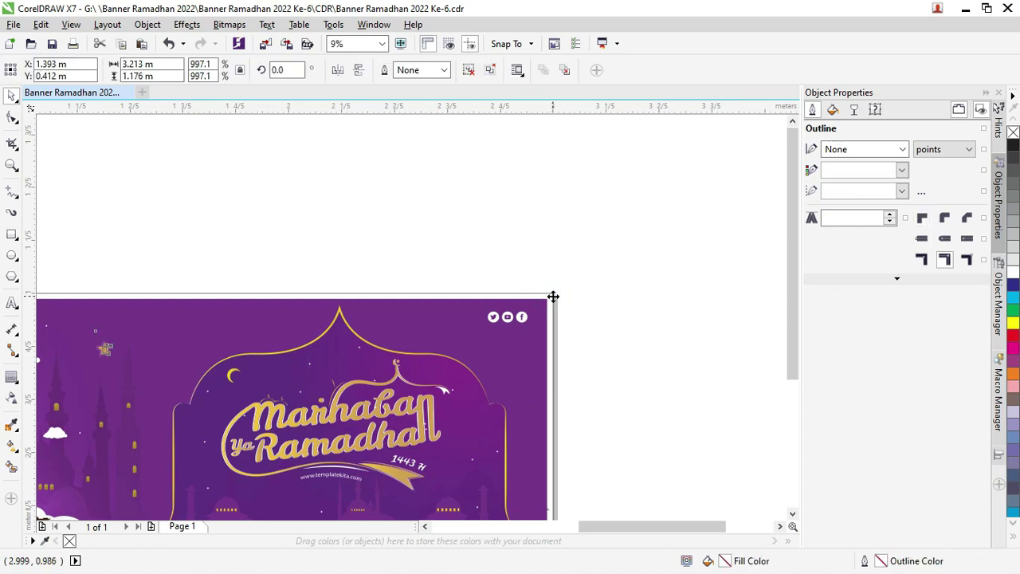
{"action": "left_click", "coordinate": [553, 296]}
{"action": "left_click", "coordinate": [553, 292]}
{"action": "left_click", "coordinate": [577, 296]}
{"action": "left_click", "coordinate": [547, 292]}
{"action": "left_click", "coordinate": [556, 303]}
{"action": "left_click", "coordinate": [555, 303]}
{"action": "left_click_drag", "start_coordinate": [553, 293], "coordinate": [606, 282]}
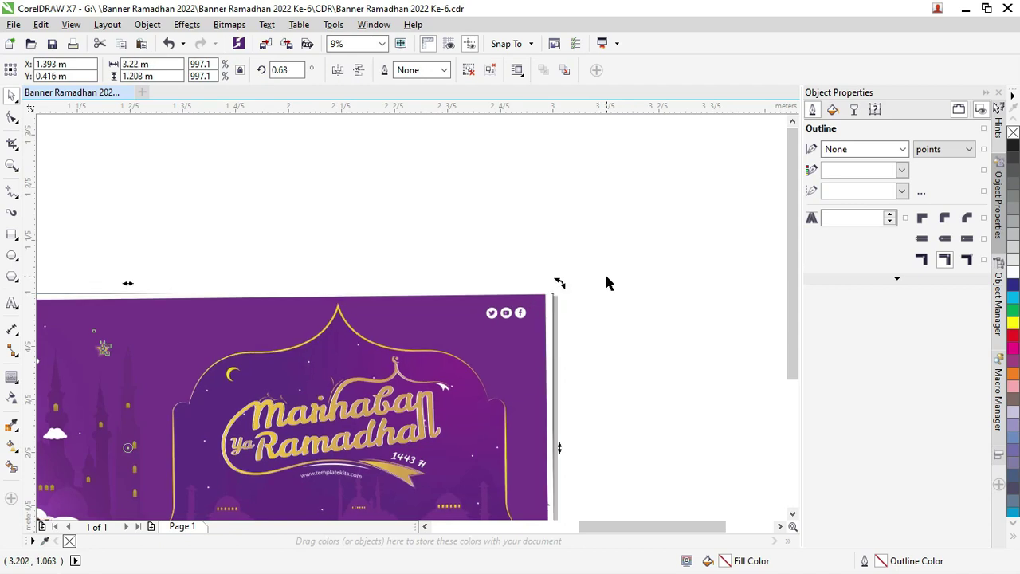
{"action": "key", "text": "ctrl+z"}
{"action": "left_click", "coordinate": [569, 303]}
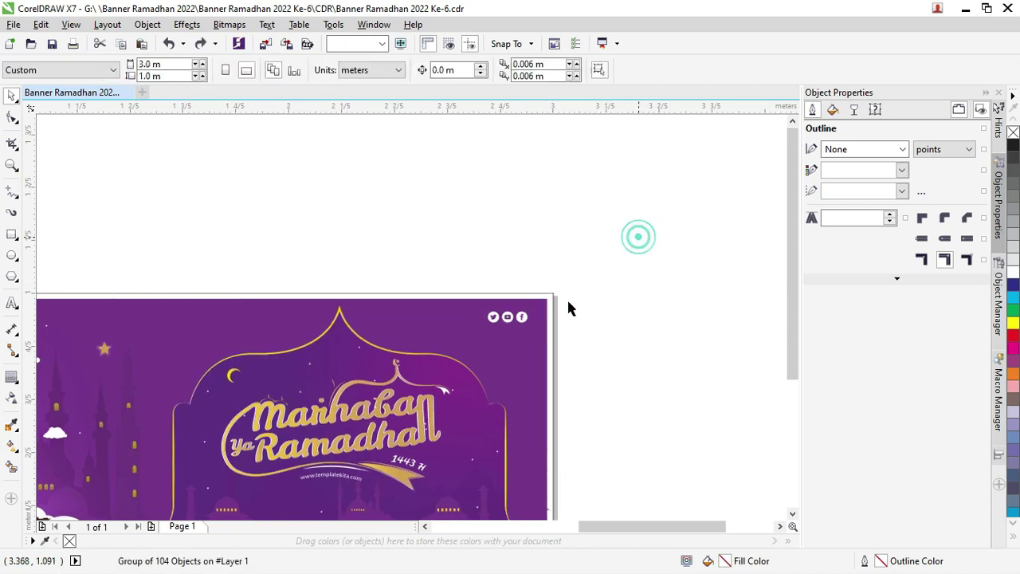
Try deleting the banner group and removing the outline of the page-sized rectangle behind it
{"action": "scroll", "coordinate": [550, 299], "scroll_direction": "down", "scroll_amount": 2}
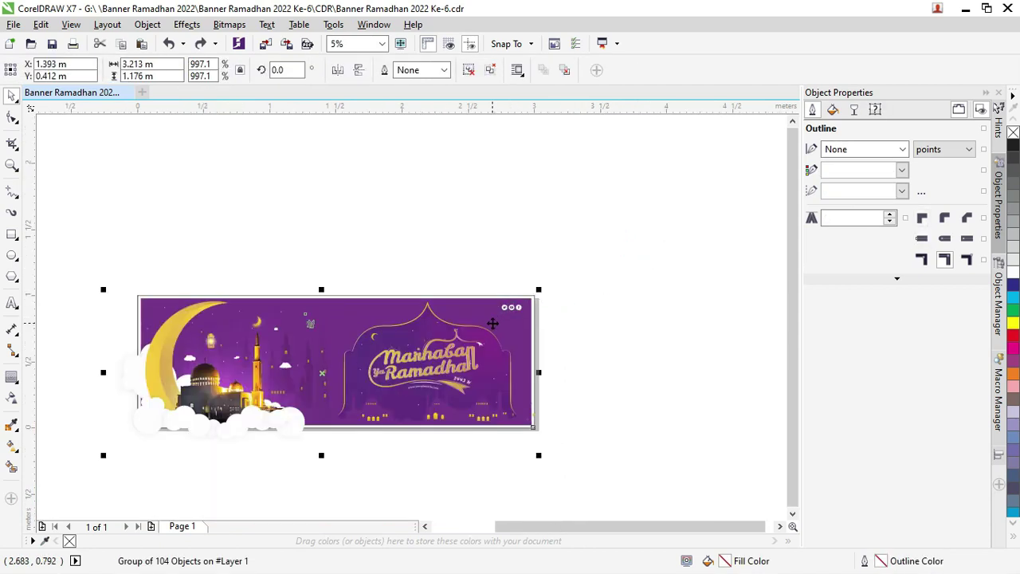
{"action": "key", "text": "Delete"}
{"action": "left_click", "coordinate": [490, 321]}
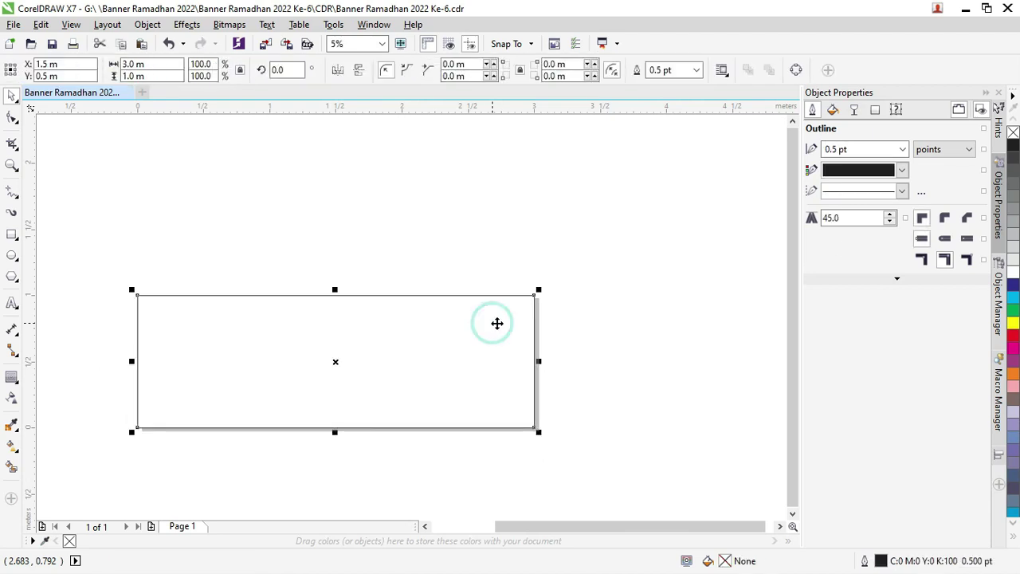
{"action": "right_click", "coordinate": [1013, 134]}
{"action": "left_click", "coordinate": [645, 221]}
{"action": "left_click", "coordinate": [457, 297]}
{"action": "key", "text": "ctrl+z"}
{"action": "key", "text": "ctrl+z"}
{"action": "left_click", "coordinate": [485, 230]}
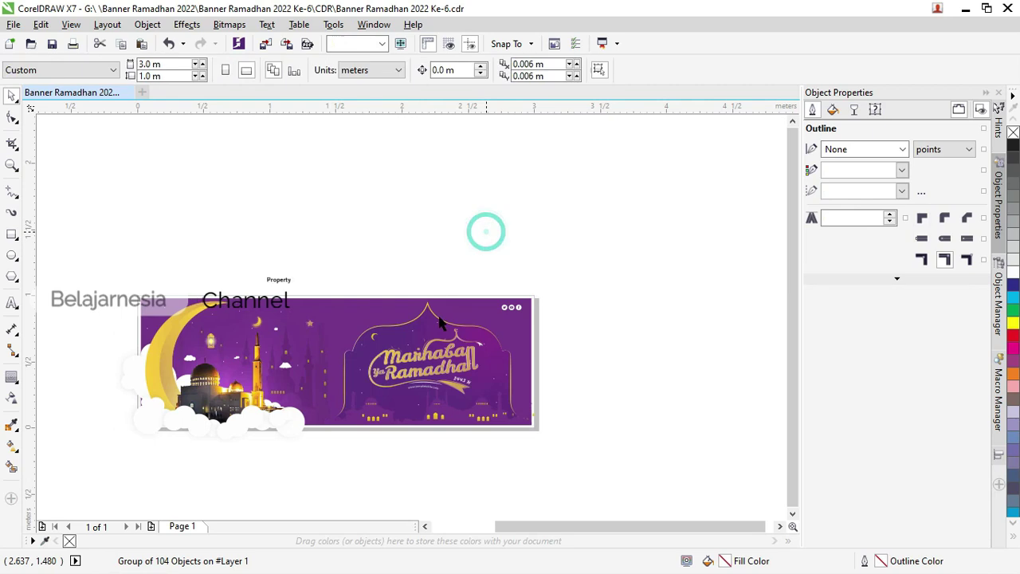
Inspect the enlarged banner's sharpness and edges around the mosque, clouds, silhouettes and Marhaban Ya Ramadhan lettering
{"action": "scroll", "coordinate": [437, 314], "scroll_direction": "up", "scroll_amount": 2}
{"action": "scroll", "coordinate": [590, 236], "scroll_direction": "down", "scroll_amount": 4}
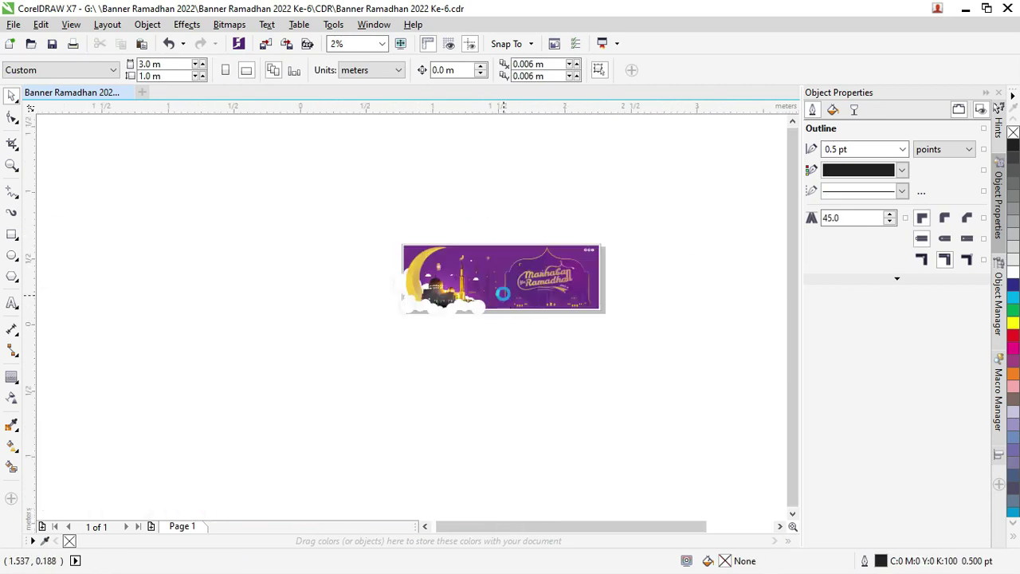
{"action": "scroll", "coordinate": [510, 296], "scroll_direction": "up", "scroll_amount": 5}
{"action": "scroll", "coordinate": [445, 232], "scroll_direction": "up", "scroll_amount": 3}
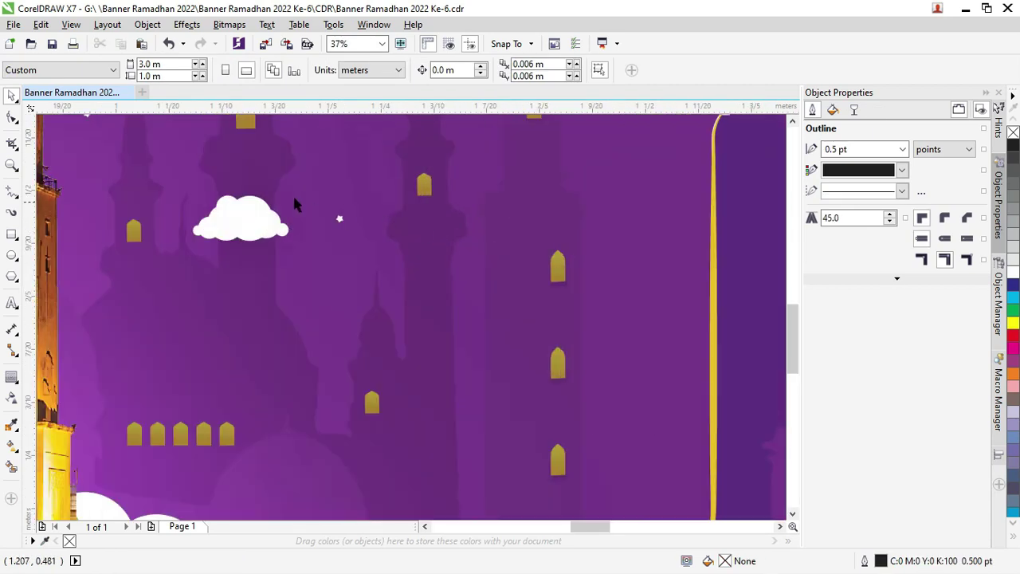
{"action": "scroll", "coordinate": [275, 188], "scroll_direction": "up", "scroll_amount": 3}
{"action": "scroll", "coordinate": [283, 220], "scroll_direction": "down", "scroll_amount": 8}
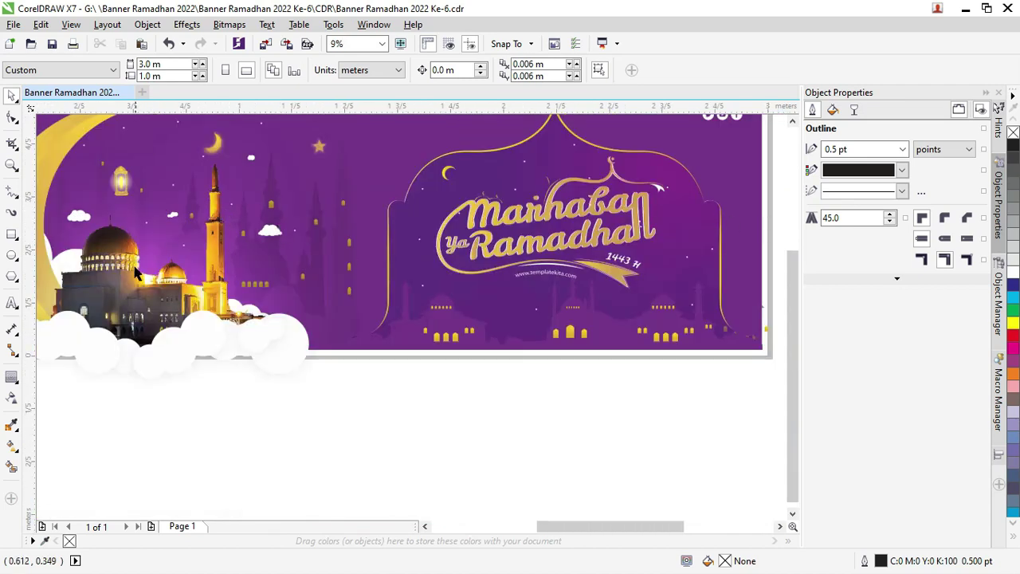
{"action": "scroll", "coordinate": [119, 270], "scroll_direction": "up", "scroll_amount": 8}
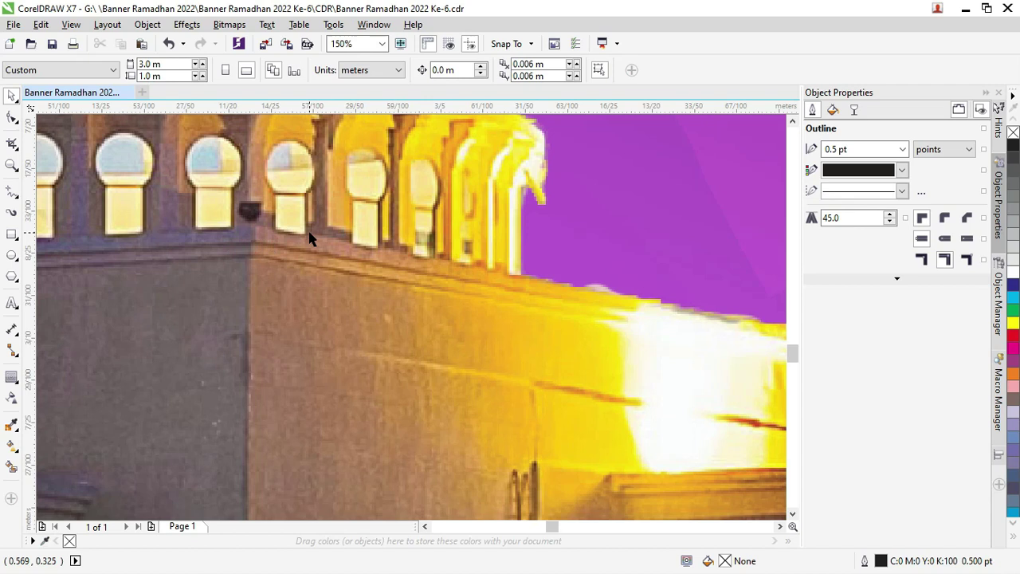
{"action": "scroll", "coordinate": [311, 239], "scroll_direction": "down", "scroll_amount": 4}
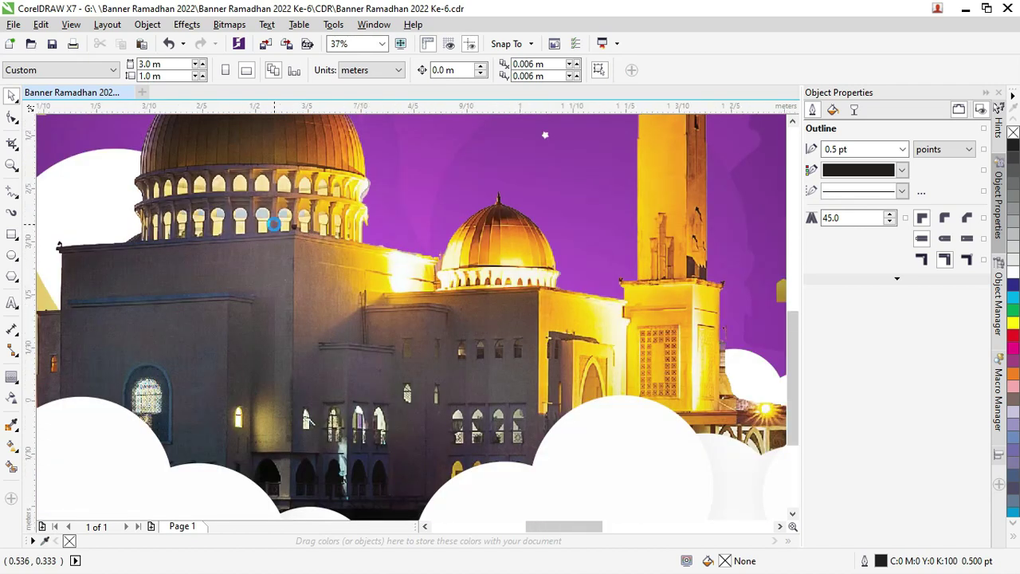
{"action": "scroll", "coordinate": [276, 229], "scroll_direction": "down", "scroll_amount": 4}
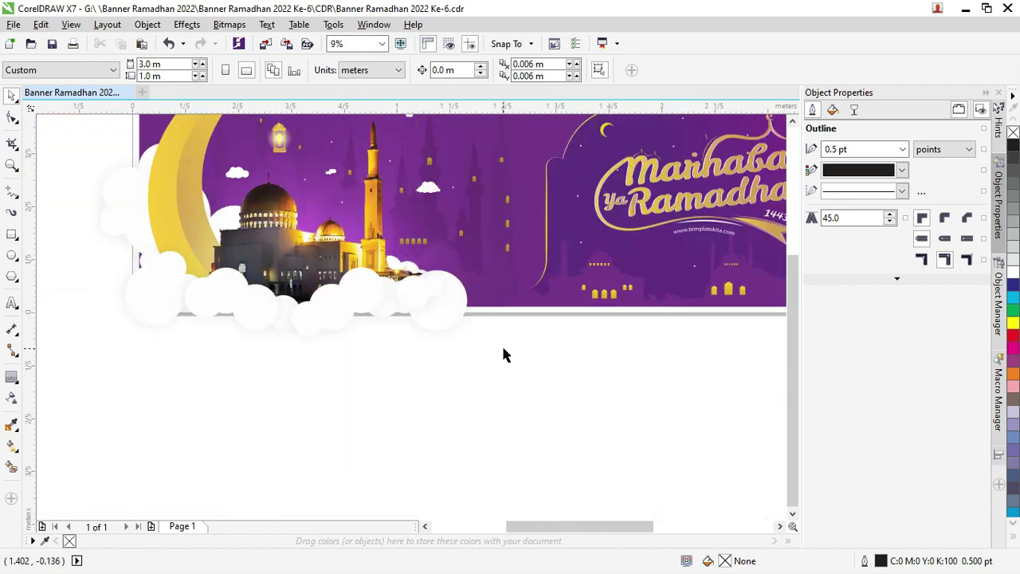
{"action": "left_click_drag", "start_coordinate": [558, 527], "coordinate": [581, 526]}
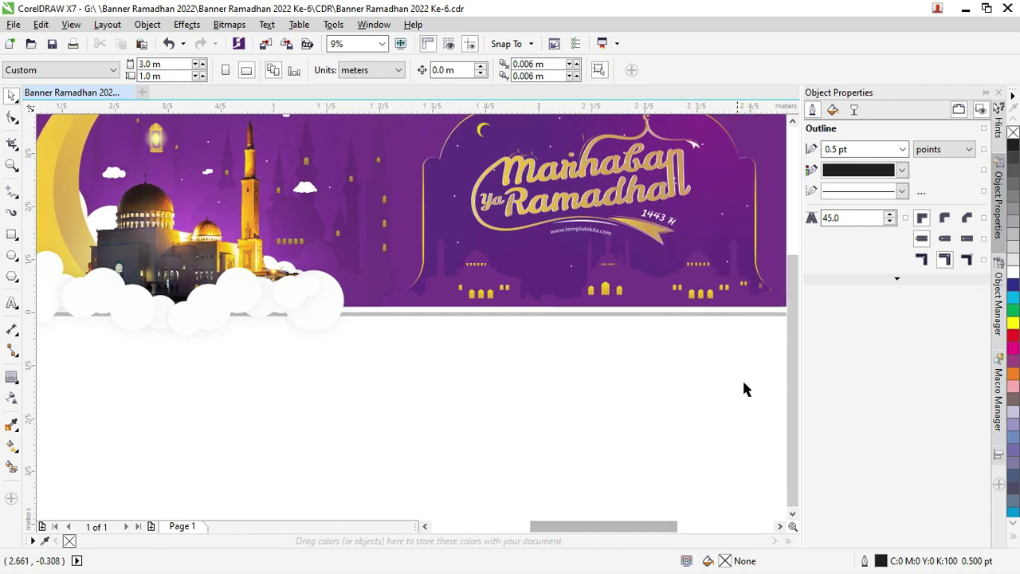
{"action": "scroll", "coordinate": [790, 374], "scroll_direction": "up", "scroll_amount": 3}
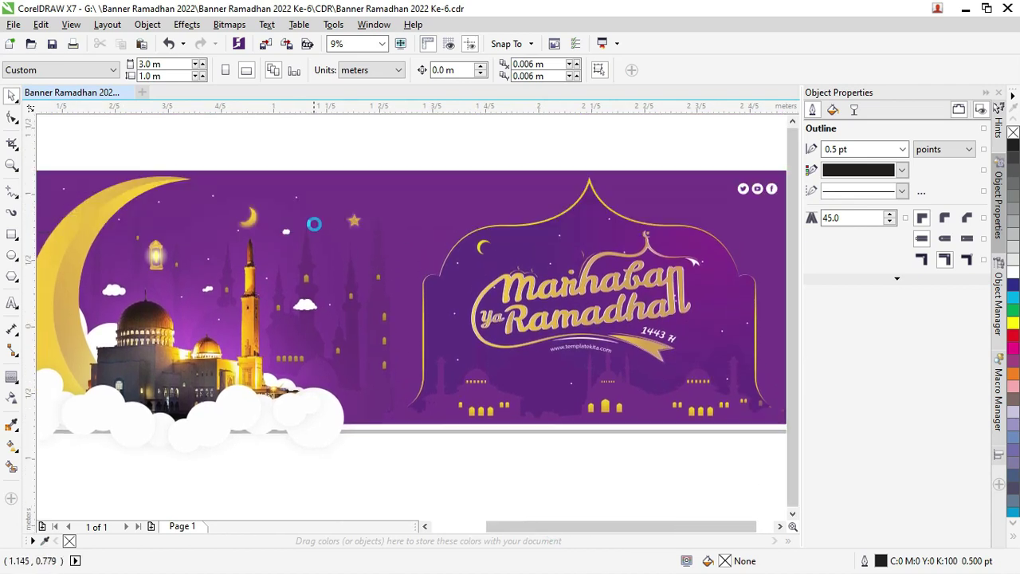
{"action": "scroll", "coordinate": [301, 227], "scroll_direction": "down", "scroll_amount": 2}
{"action": "scroll", "coordinate": [275, 223], "scroll_direction": "up", "scroll_amount": 2}
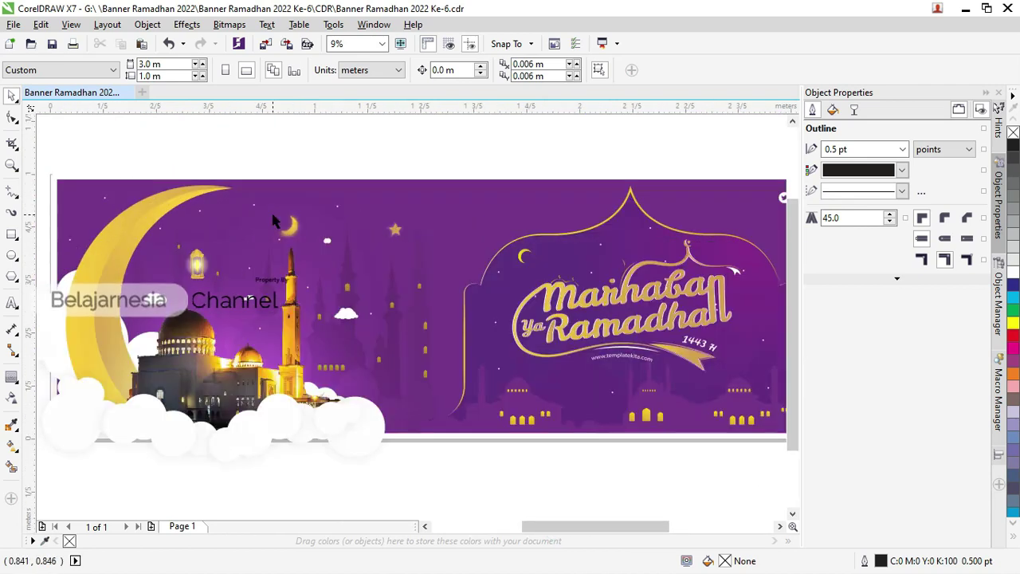
{"action": "scroll", "coordinate": [336, 227], "scroll_direction": "down", "scroll_amount": 2}
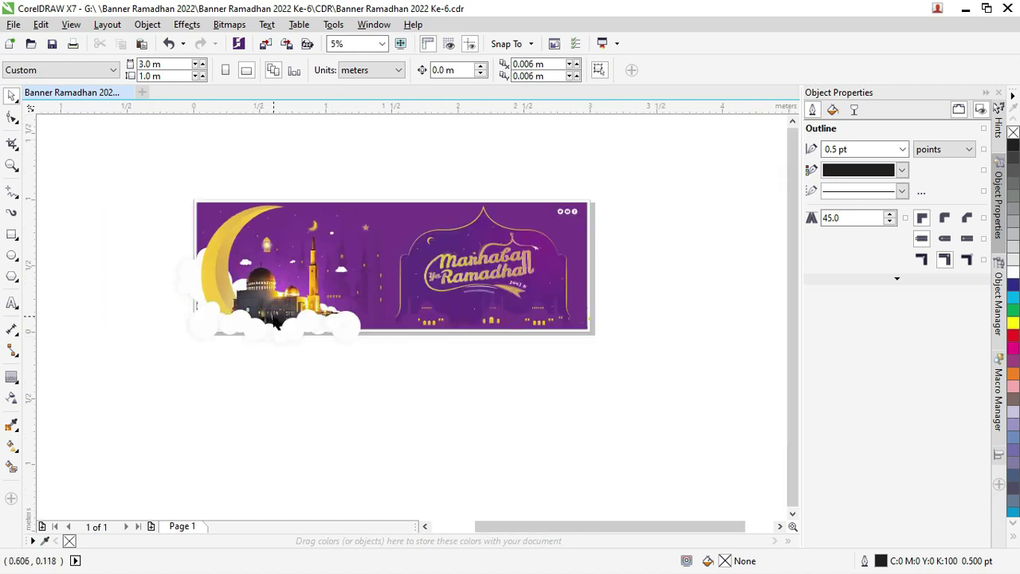
Switch to Photoshop and review the Banner Ramadhan 6 PSD-02 and PSD-03 designs before returning to PSD-01
{"action": "key", "text": "alt+Tab"}
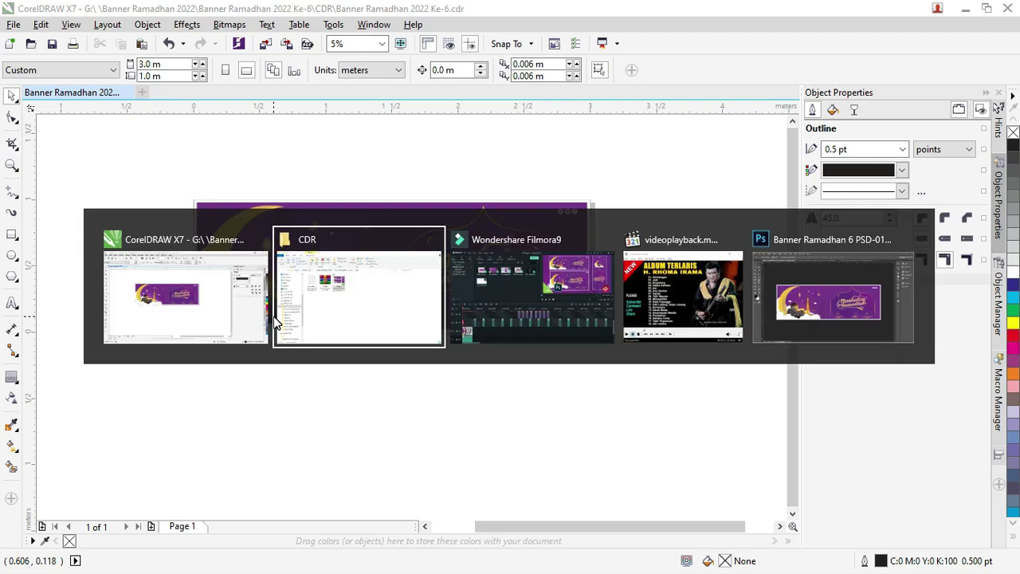
{"action": "key", "text": "Tab"}
{"action": "key", "text": "Tab"}
{"action": "key", "text": "Tab"}
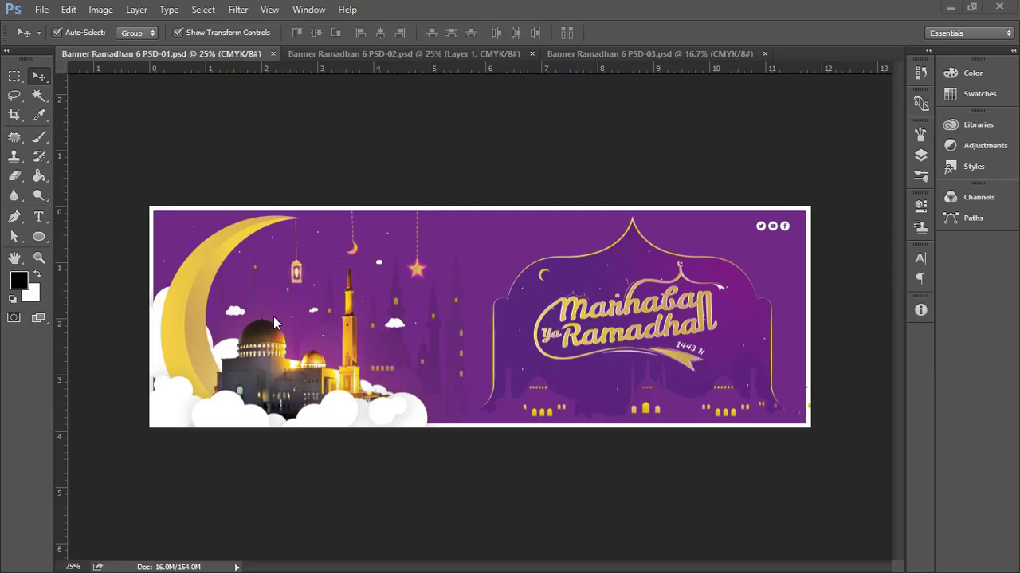
{"action": "left_click", "coordinate": [349, 52]}
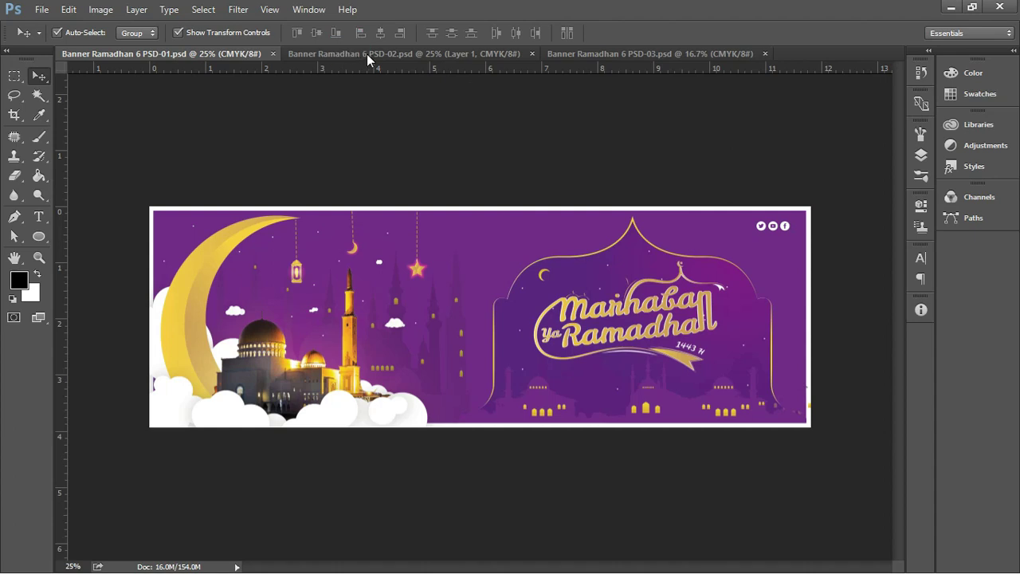
{"action": "left_click", "coordinate": [367, 53]}
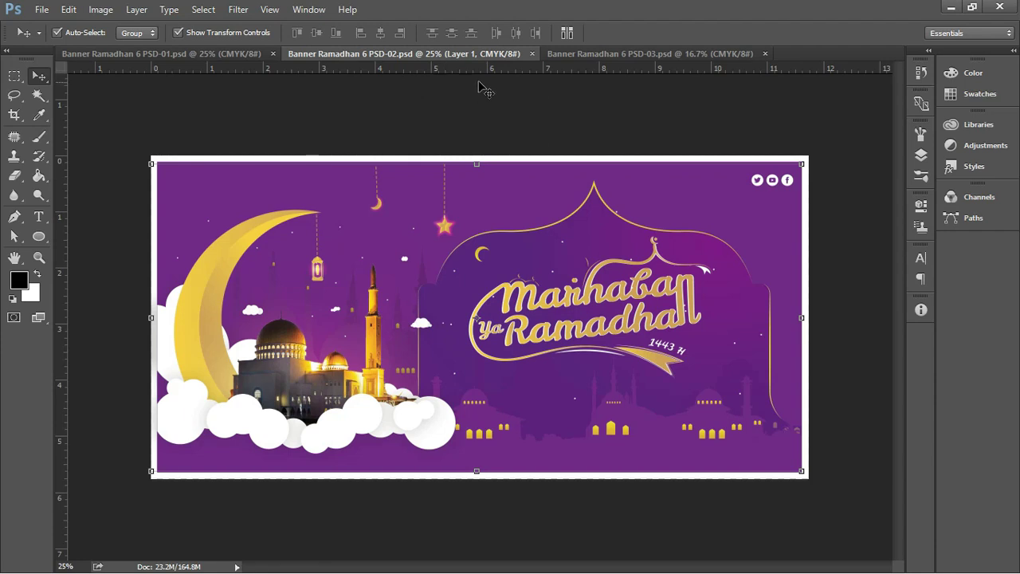
{"action": "left_click", "coordinate": [579, 54]}
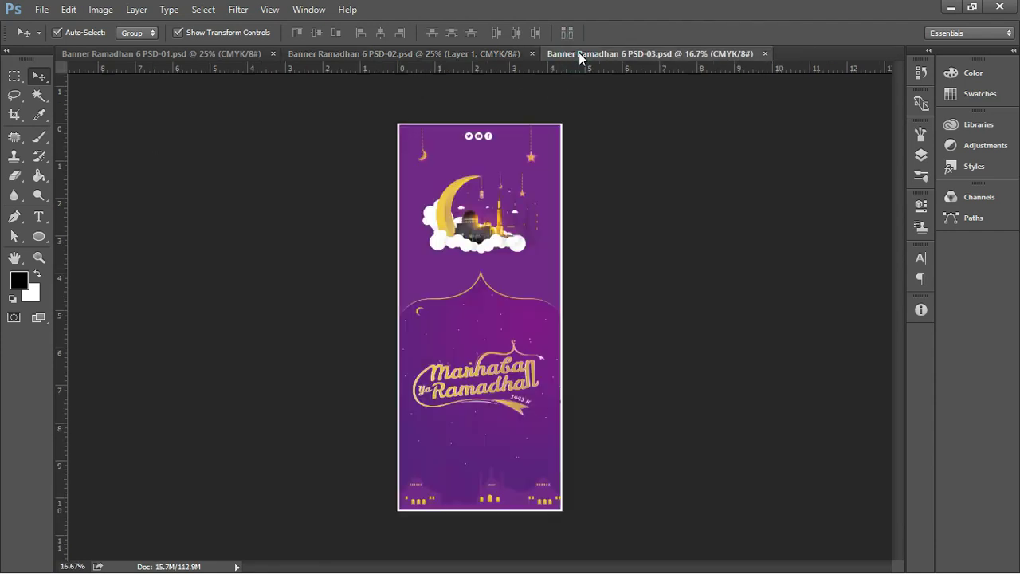
{"action": "left_click", "coordinate": [456, 54]}
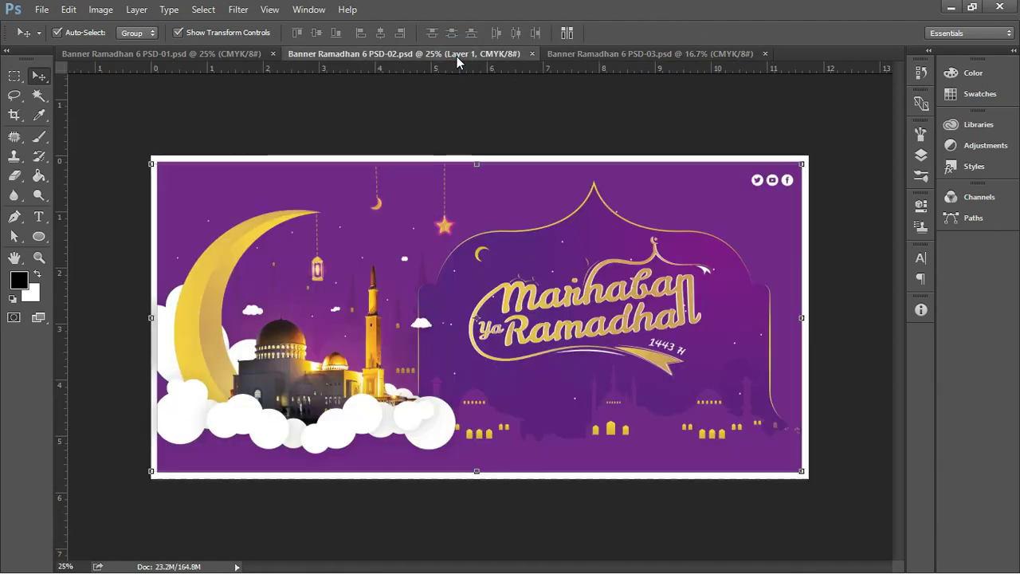
{"action": "left_click", "coordinate": [188, 51]}
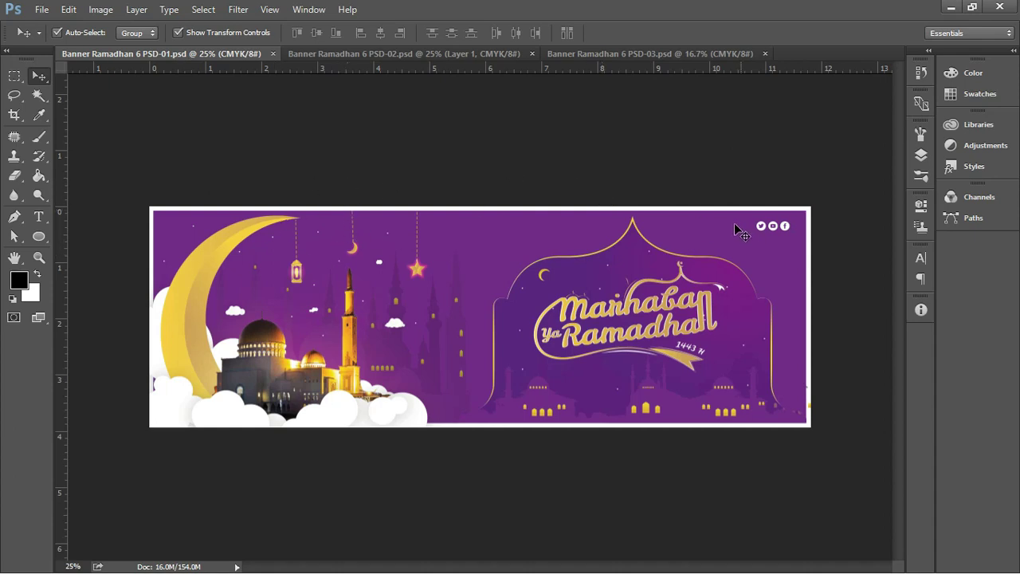
Select the Marhaban Ya Ramadhan lettering group in PSD-01 and examine the layer stack down to its lowest layers
{"action": "left_click", "coordinate": [649, 317]}
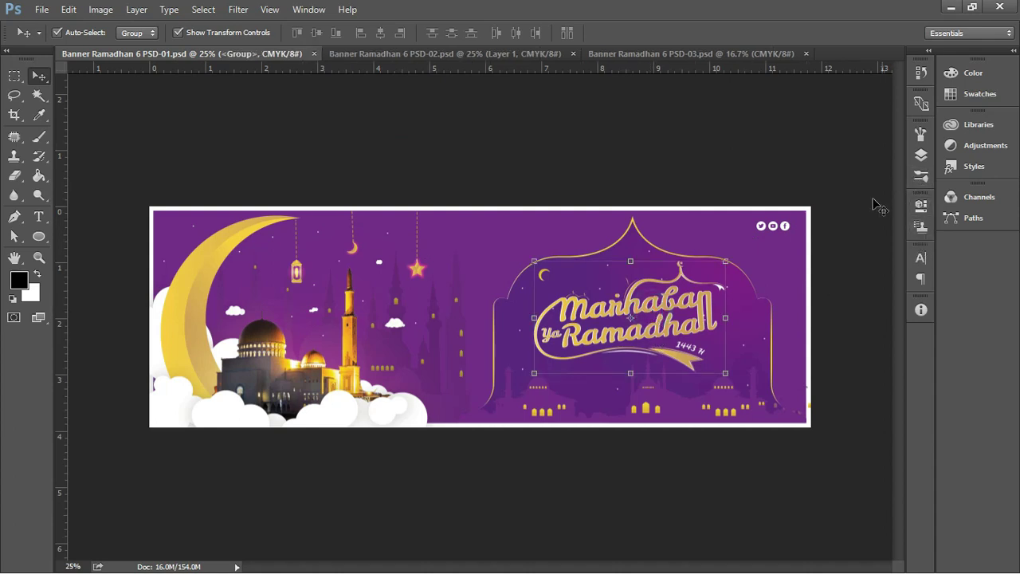
{"action": "left_click", "coordinate": [921, 156]}
{"action": "left_click_drag", "start_coordinate": [898, 231], "coordinate": [858, 502]}
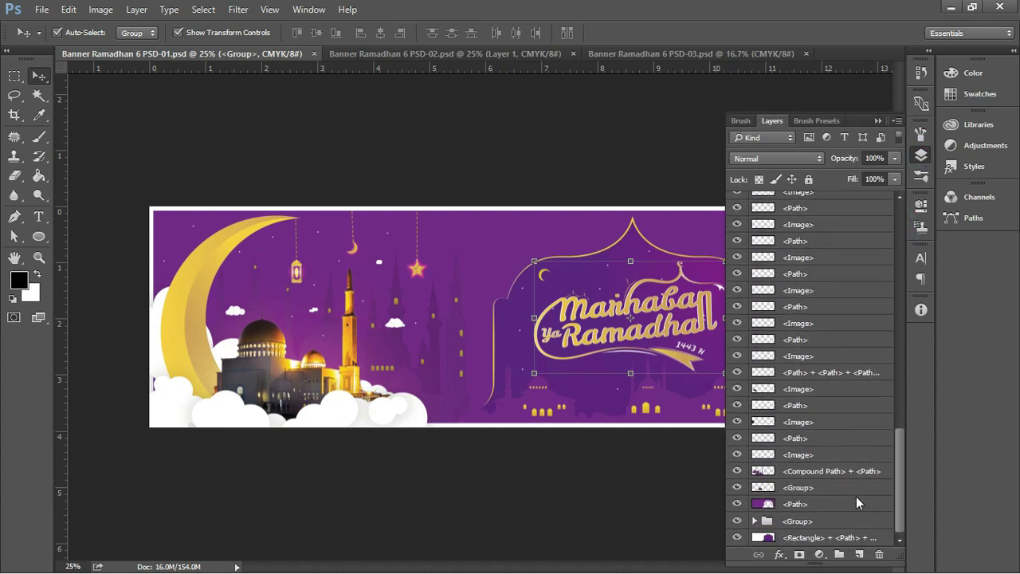
Check the three lowest layers, the purple path, the group and the rectangle background, by hiding and reshowing each
{"action": "left_click", "coordinate": [735, 505]}
{"action": "left_click", "coordinate": [734, 507]}
{"action": "left_click", "coordinate": [734, 507]}
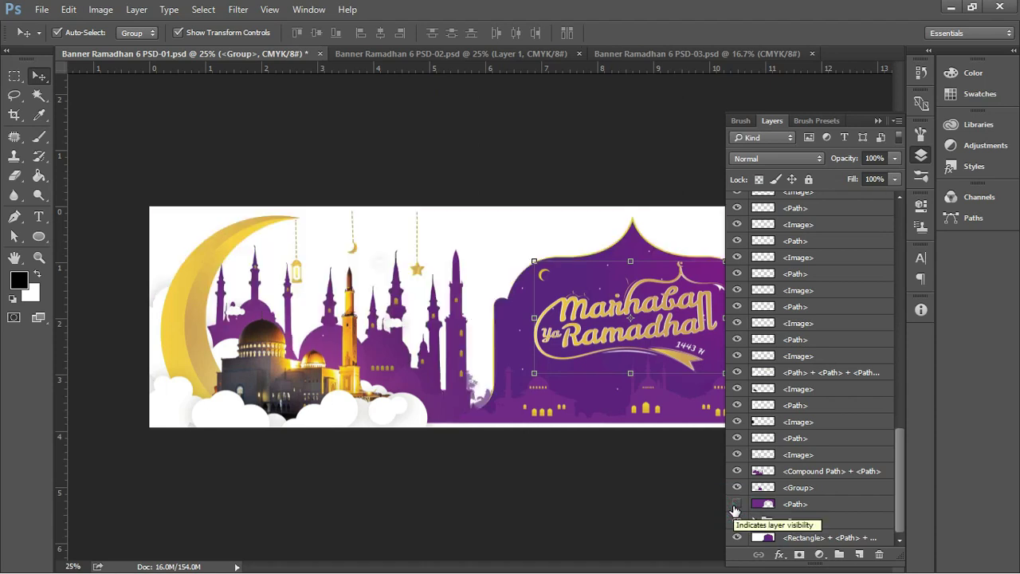
{"action": "left_click", "coordinate": [736, 505]}
{"action": "left_click", "coordinate": [737, 539]}
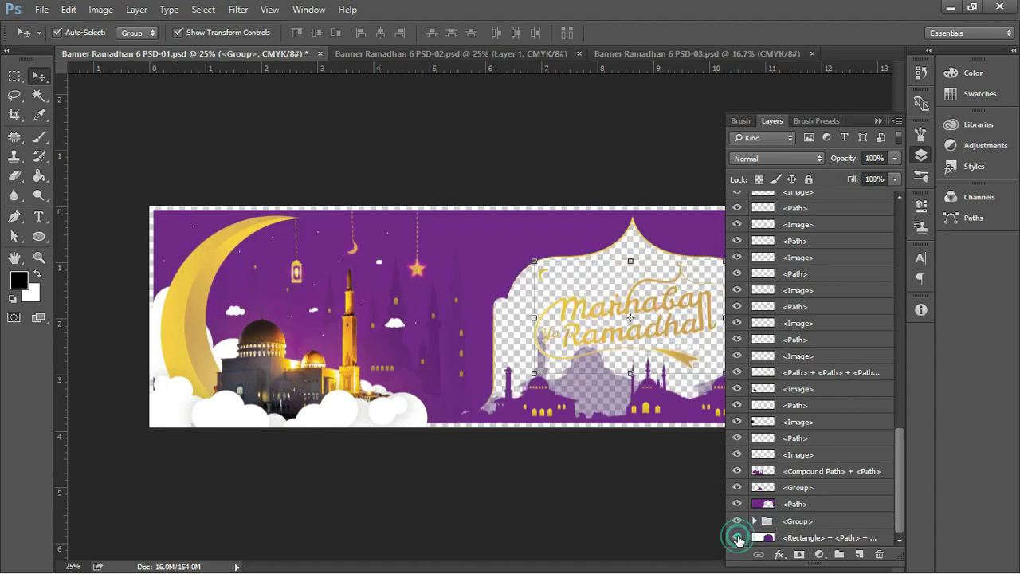
{"action": "left_click", "coordinate": [737, 538]}
{"action": "left_click", "coordinate": [736, 523]}
{"action": "left_click", "coordinate": [736, 522]}
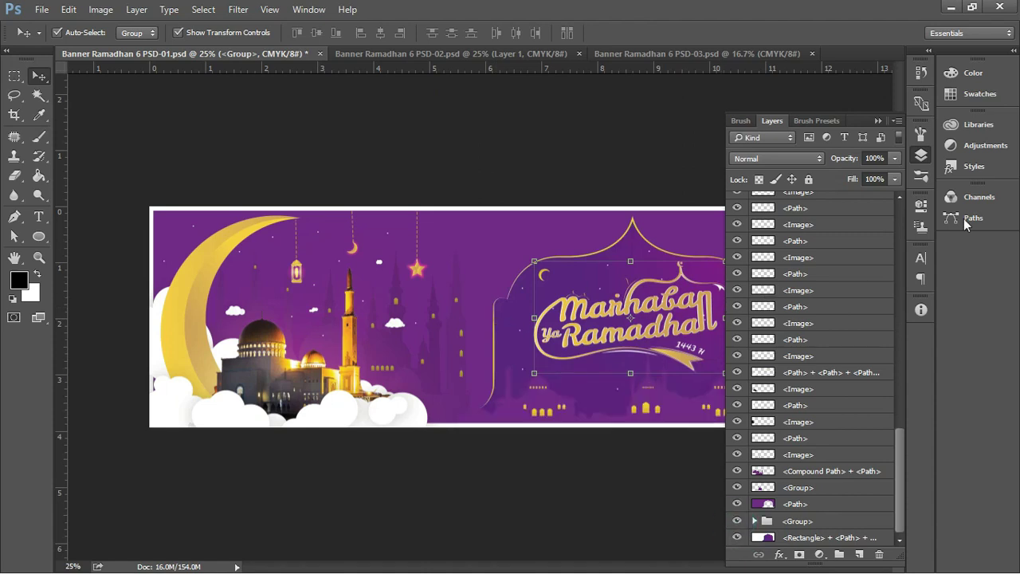
Select the topmost path layer in the PSD-01 layer stack
{"action": "left_click_drag", "start_coordinate": [901, 450], "coordinate": [891, 225]}
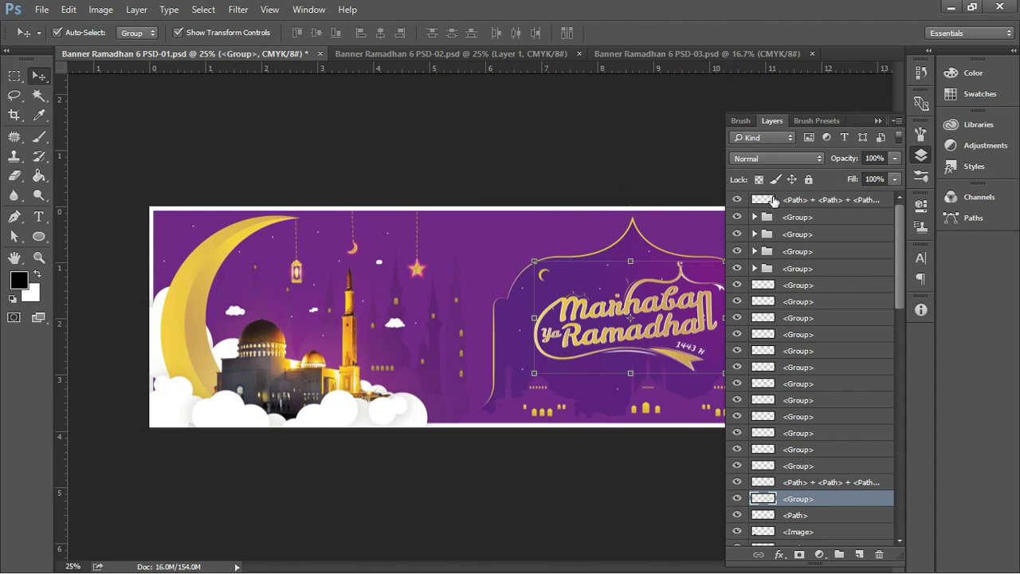
{"action": "left_click", "coordinate": [879, 203]}
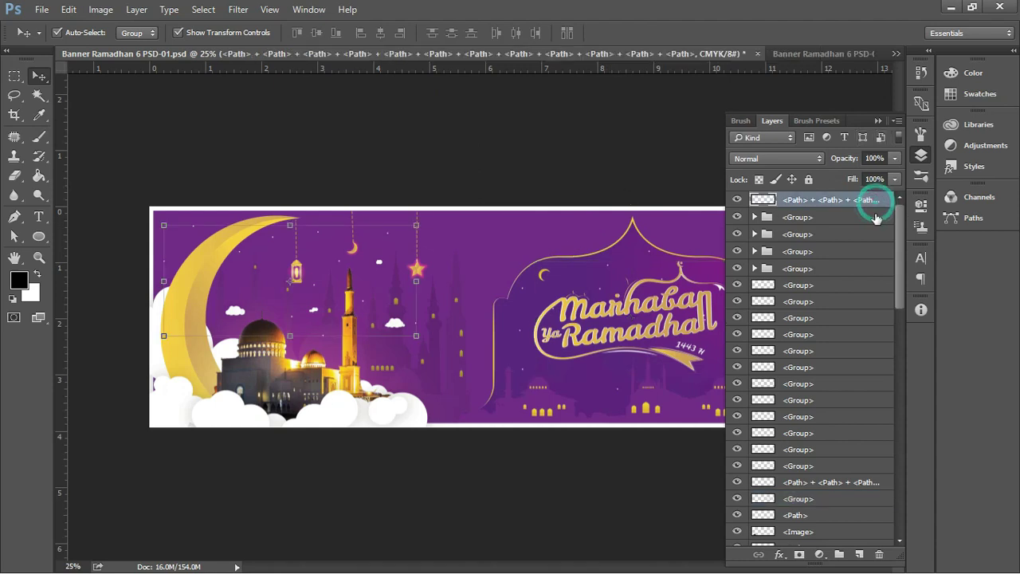
Add a Hue/Saturation adjustment layer above the topmost path layer with hue -15 and saturation +9
{"action": "left_click", "coordinate": [819, 553]}
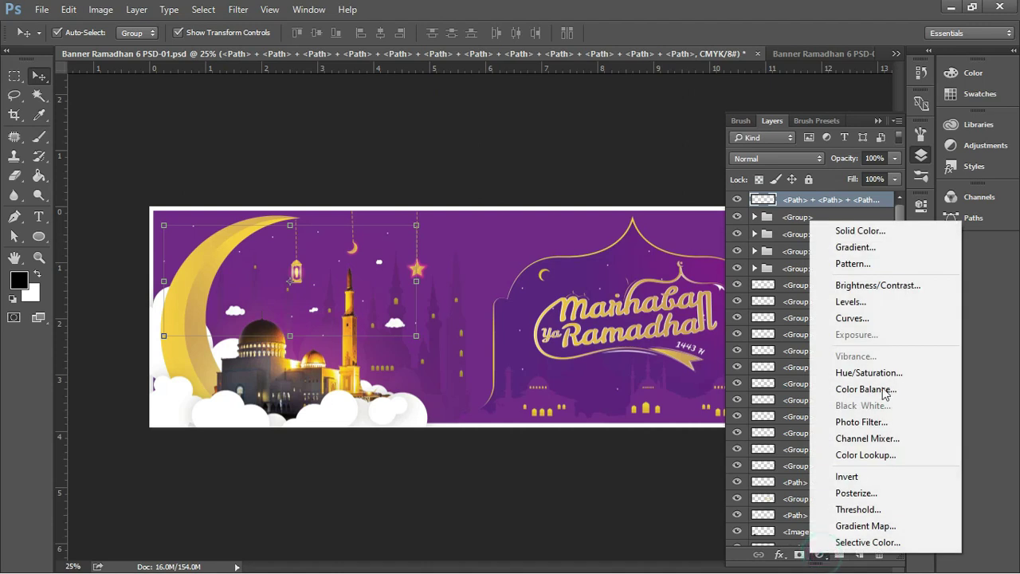
{"action": "left_click", "coordinate": [873, 372]}
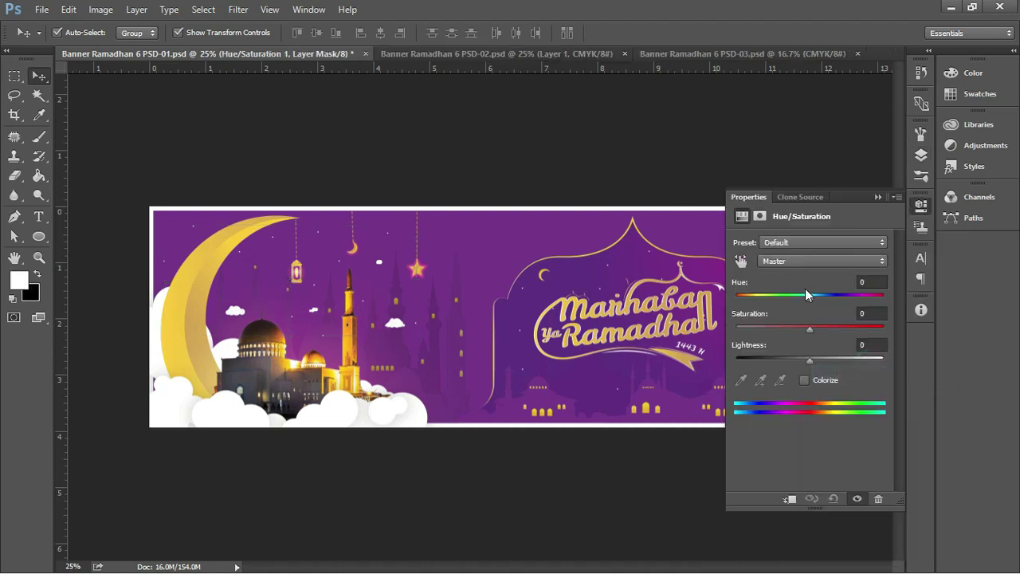
{"action": "mouse_move", "coordinate": [813, 303]}
{"action": "left_mouse_down"}
{"action": "mouse_move", "coordinate": [824, 296]}
{"action": "mouse_move", "coordinate": [801, 298]}
{"action": "mouse_move", "coordinate": [827, 329]}
{"action": "mouse_move", "coordinate": [790, 301]}
{"action": "mouse_move", "coordinate": [812, 300]}
{"action": "mouse_move", "coordinate": [800, 303]}
{"action": "left_mouse_up"}
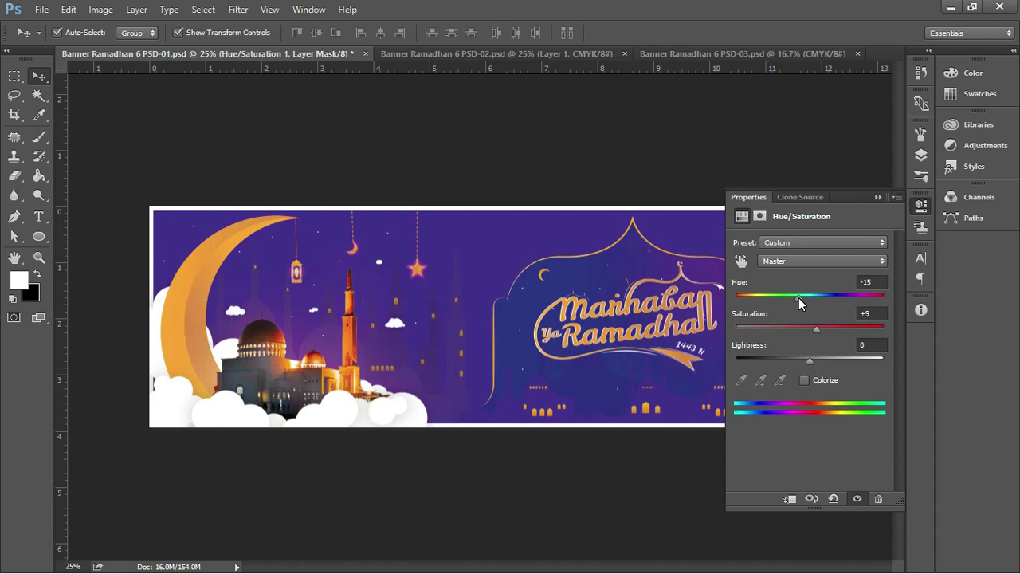
{"action": "left_click", "coordinate": [876, 197]}
Try moving the Marhaban Ya Ramadhan lettering group up out of the arch frame
{"action": "left_click", "coordinate": [697, 315]}
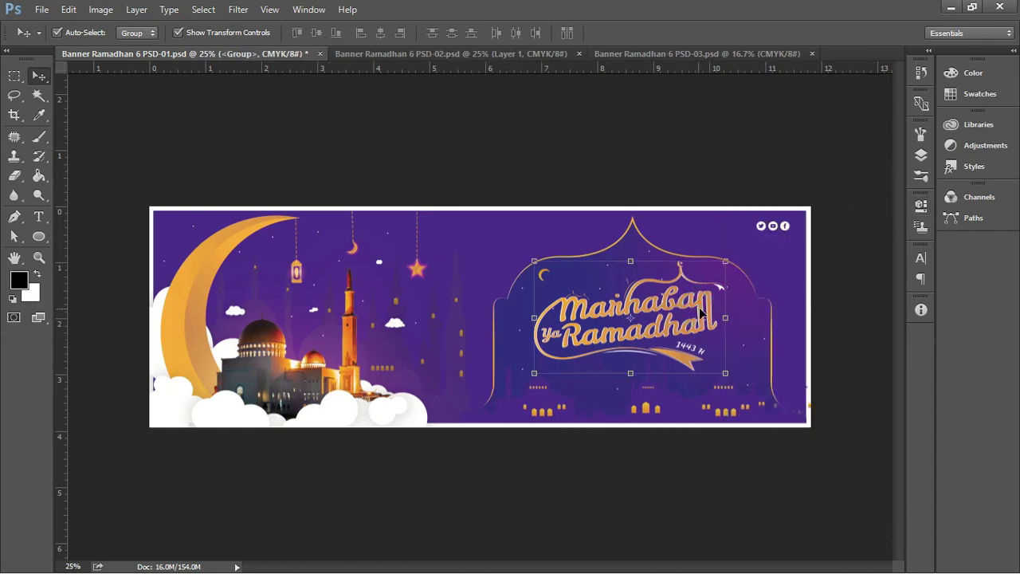
{"action": "left_click_drag", "start_coordinate": [688, 304], "coordinate": [667, 178]}
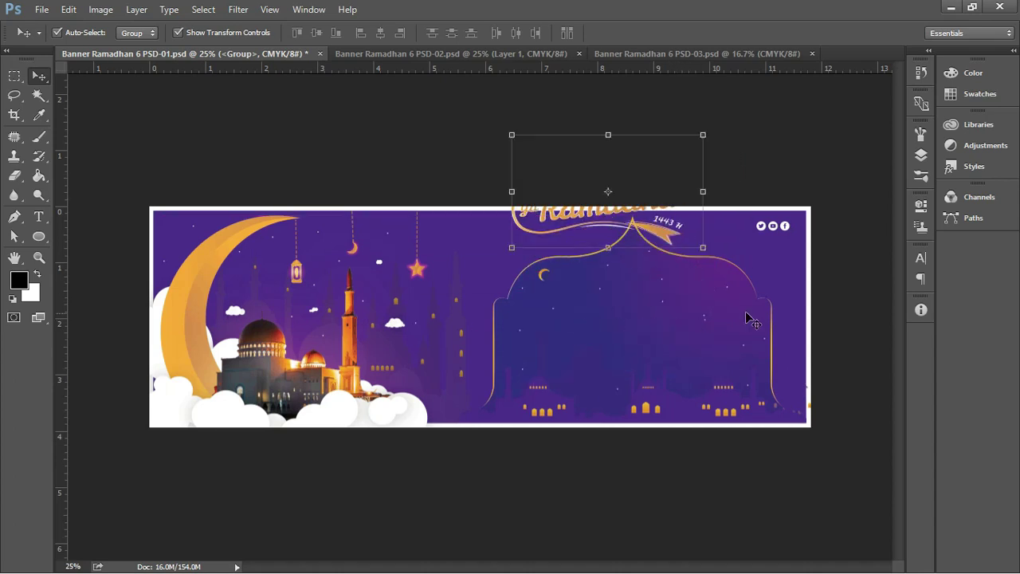
{"action": "left_click_drag", "start_coordinate": [593, 218], "coordinate": [689, 252]}
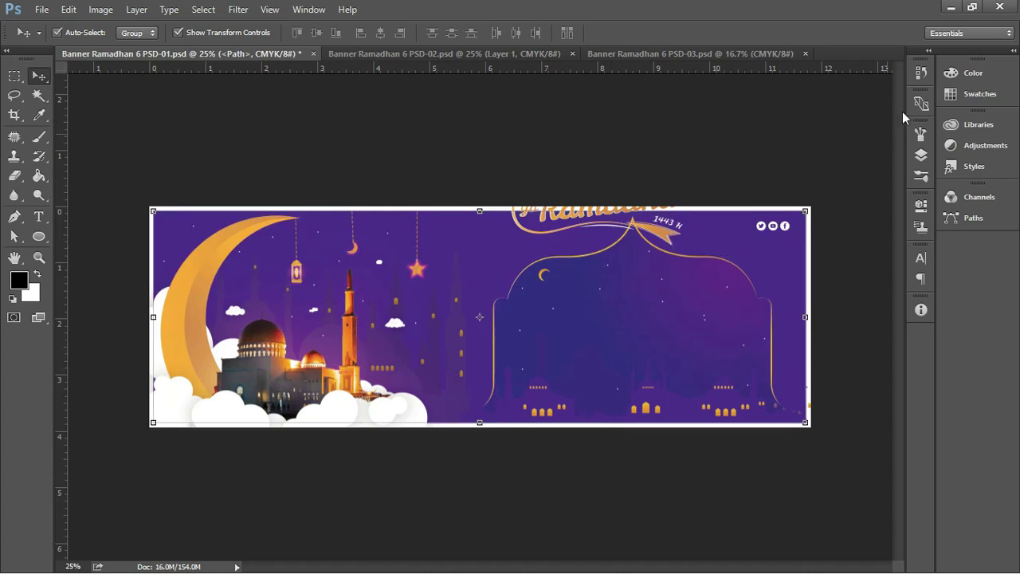
Undo the lettering move by reverting to the Modify Hue/Saturation Layer history state, leaving no layer selected
{"action": "left_click", "coordinate": [921, 73]}
{"action": "left_click", "coordinate": [848, 132]}
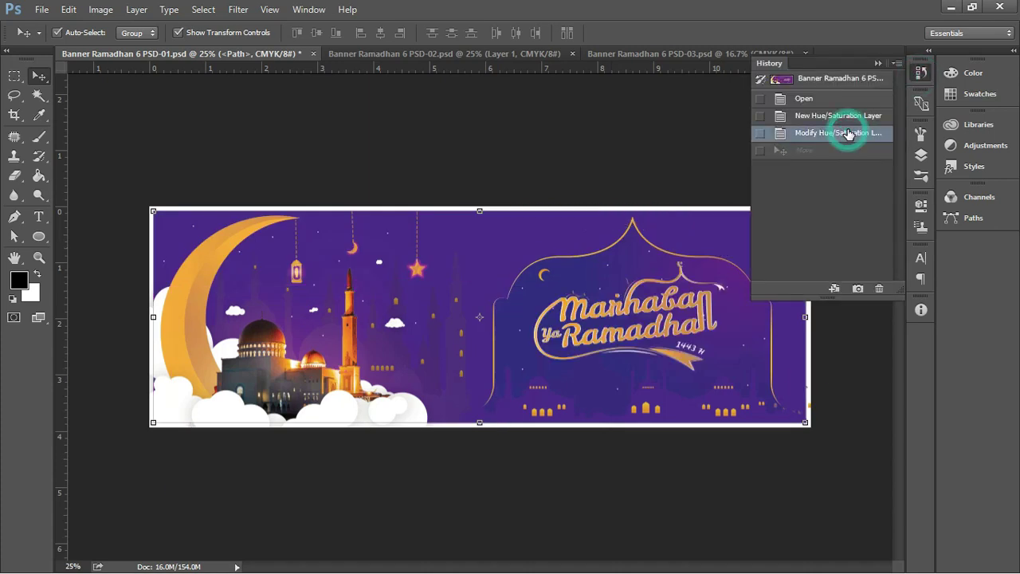
{"action": "left_click", "coordinate": [648, 136]}
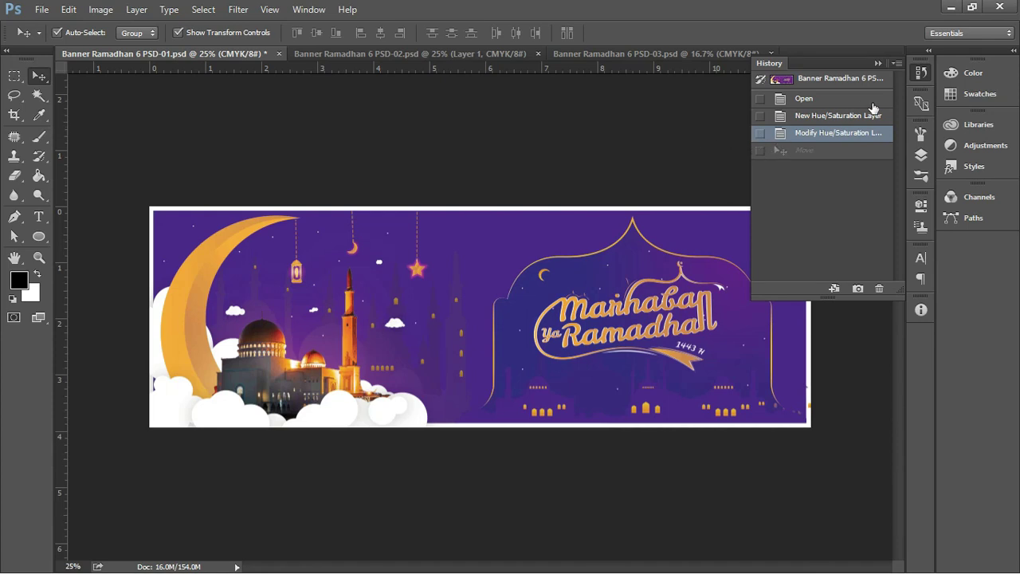
{"action": "left_click", "coordinate": [879, 64]}
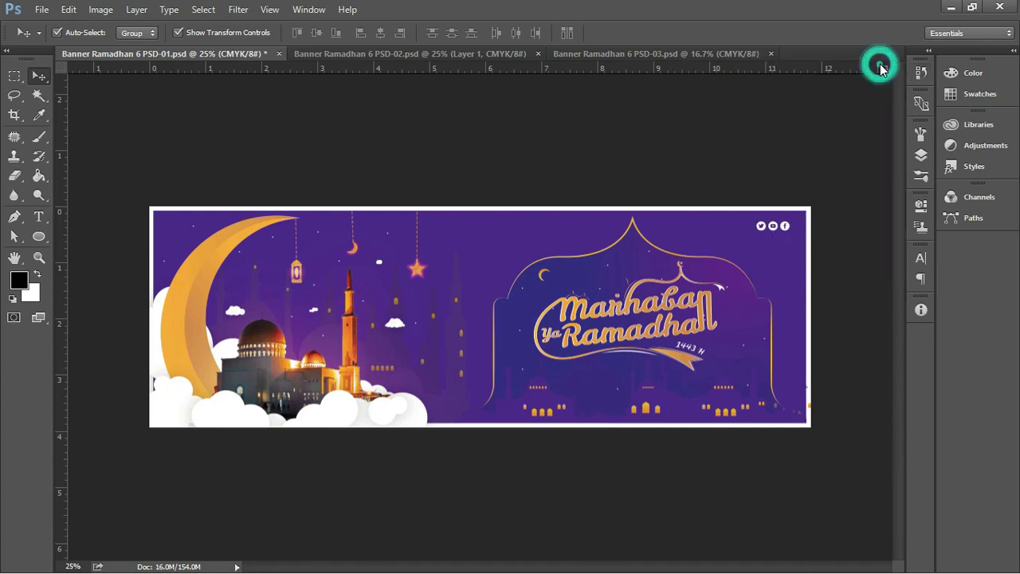
Enlarge the canvas in centimetres, relative to its current size, by 300 in width and proportionally in height
{"action": "left_click", "coordinate": [101, 9]}
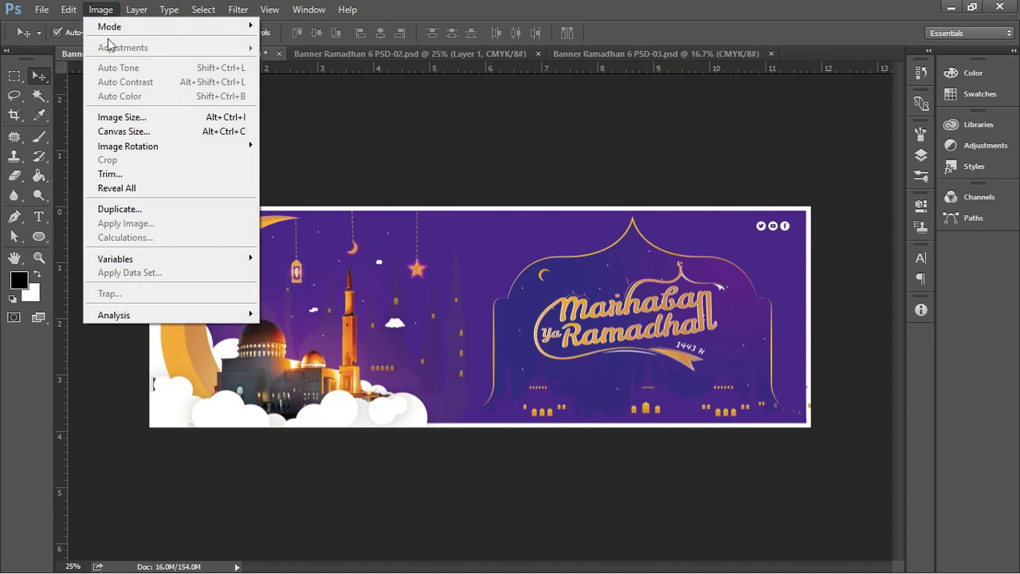
{"action": "mouse_move", "coordinate": [112, 30]}
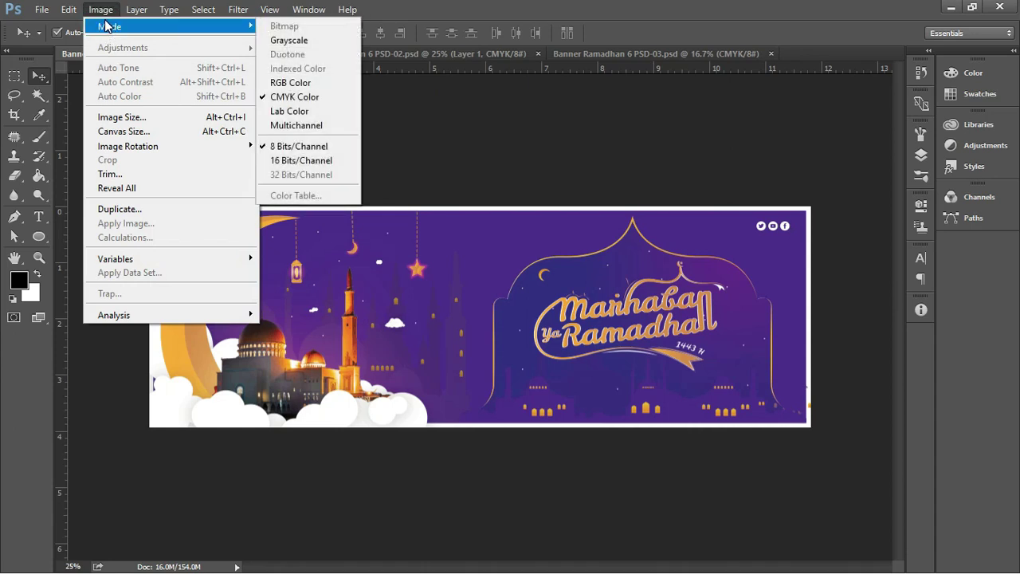
{"action": "left_click", "coordinate": [125, 131]}
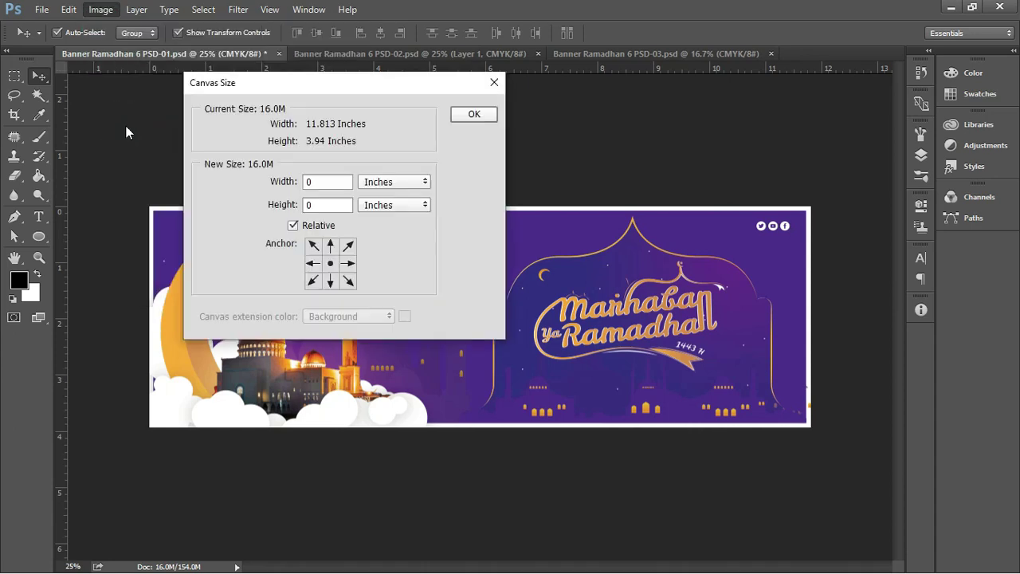
{"action": "left_click", "coordinate": [395, 181]}
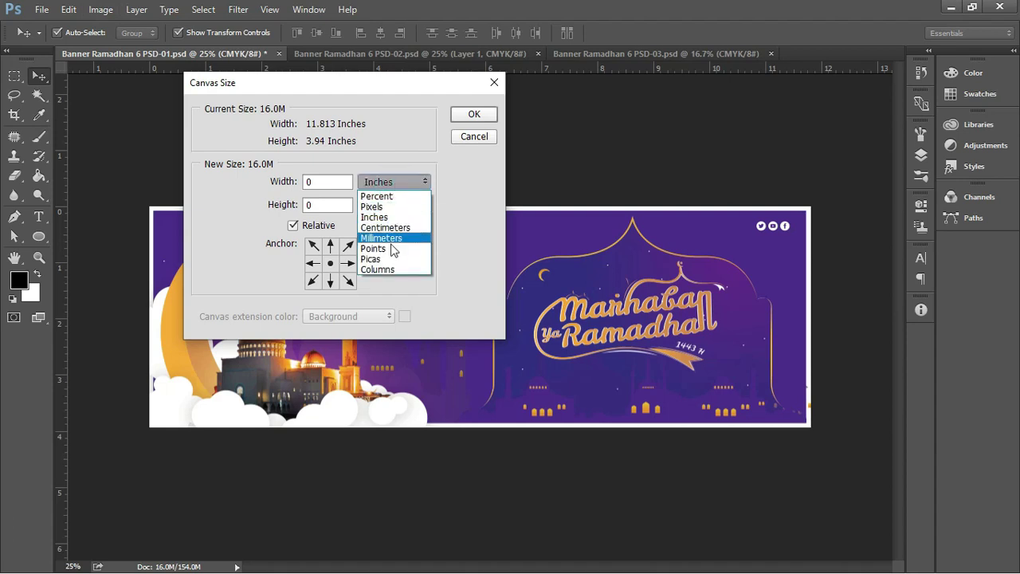
{"action": "left_click", "coordinate": [390, 227]}
{"action": "double_click", "coordinate": [326, 182]}
{"action": "type", "text": "300"}
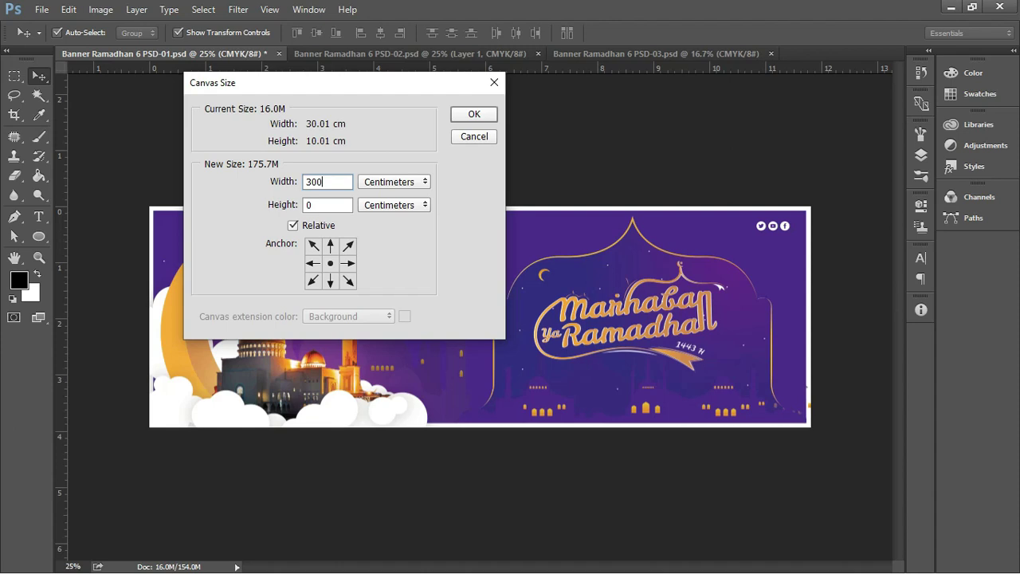
{"action": "double_click", "coordinate": [323, 204]}
{"action": "key", "text": "Return"}
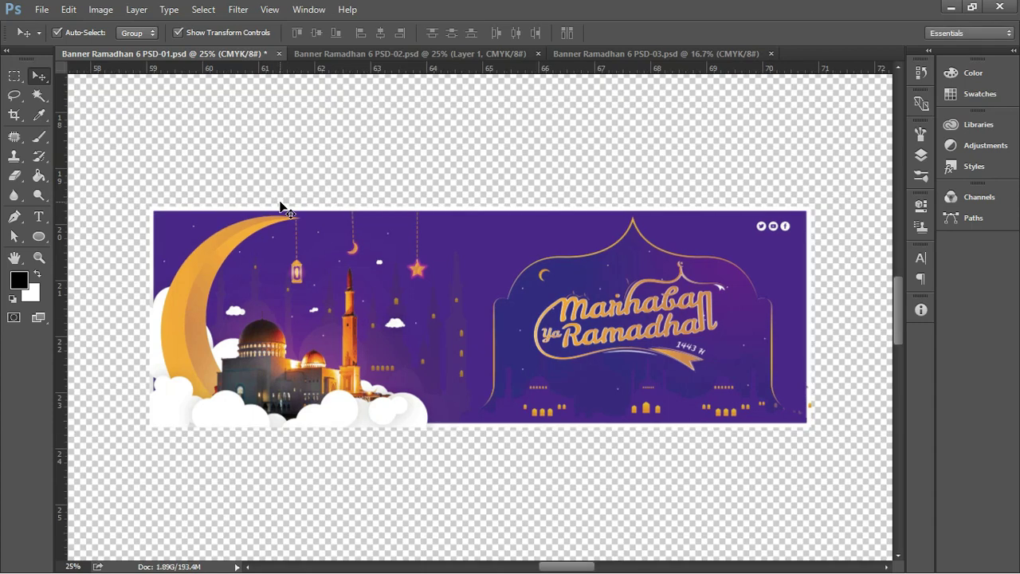
Group all layers from the Hue/Saturation adjustment layer down to the lowest rectangle layer
{"action": "left_click", "coordinate": [921, 155]}
{"action": "left_click", "coordinate": [821, 203]}
{"action": "left_click_drag", "start_coordinate": [905, 223], "coordinate": [909, 484]}
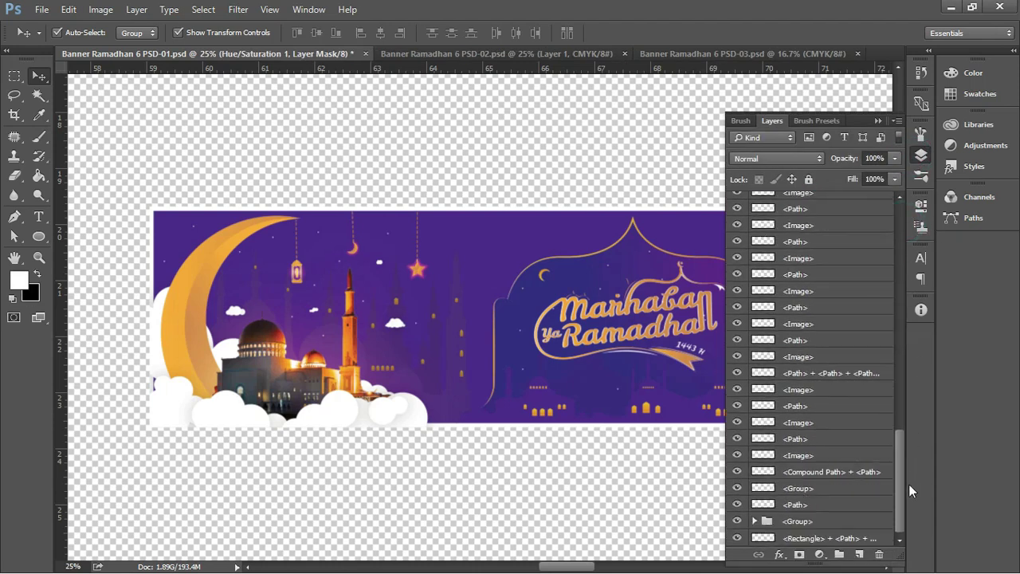
{"action": "left_click", "coordinate": [864, 533], "text": "shift"}
{"action": "left_click", "coordinate": [840, 554]}
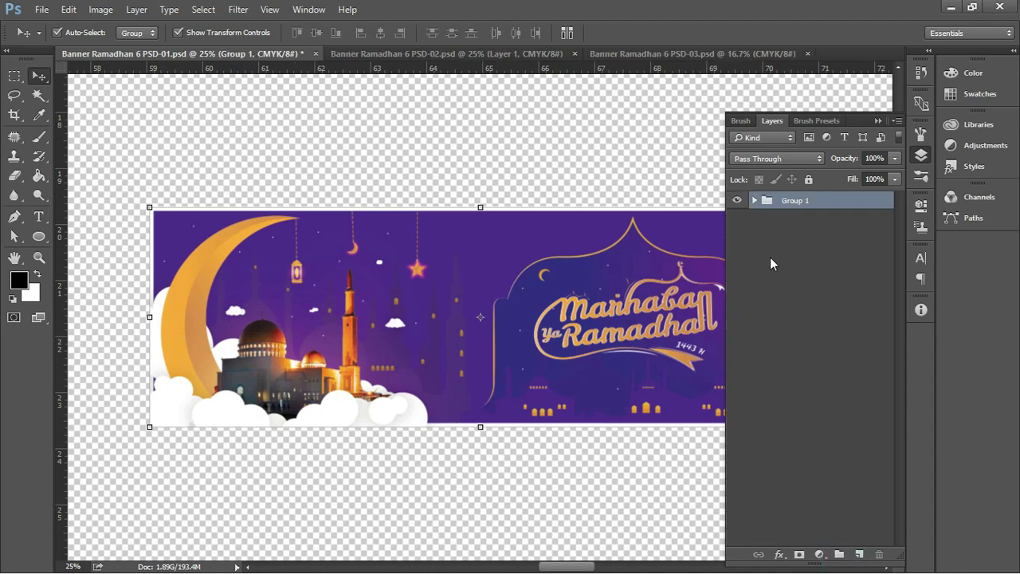
{"action": "left_click", "coordinate": [878, 120]}
Scale the group holding the whole design about its centre to about 1096% so it fills the enlarged canvas
{"action": "key", "text": "z"}
{"action": "left_click_drag", "start_coordinate": [570, 189], "coordinate": [467, 228]}
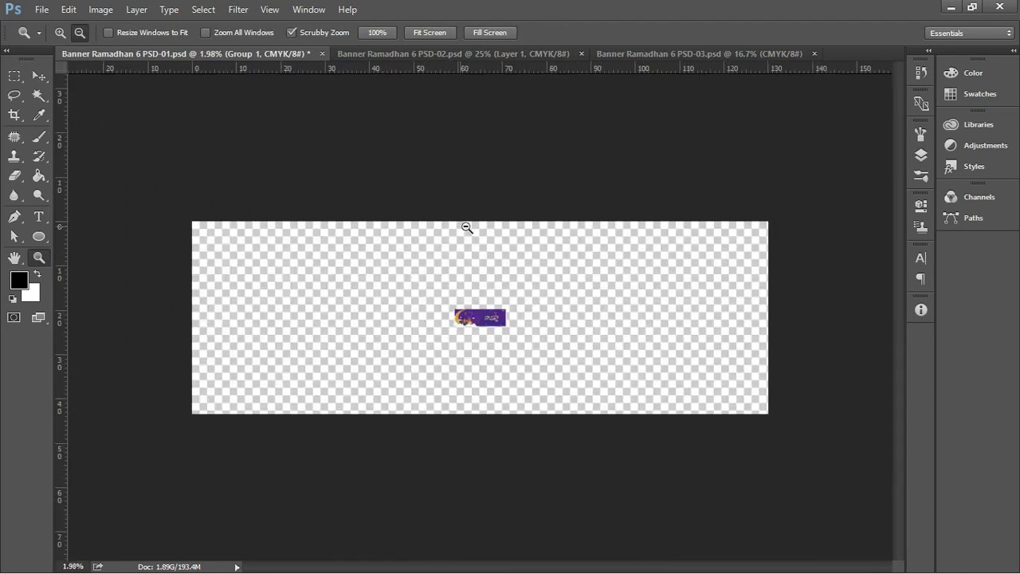
{"action": "key", "text": "v"}
{"action": "left_click_drag", "start_coordinate": [510, 304], "coordinate": [770, 224]}
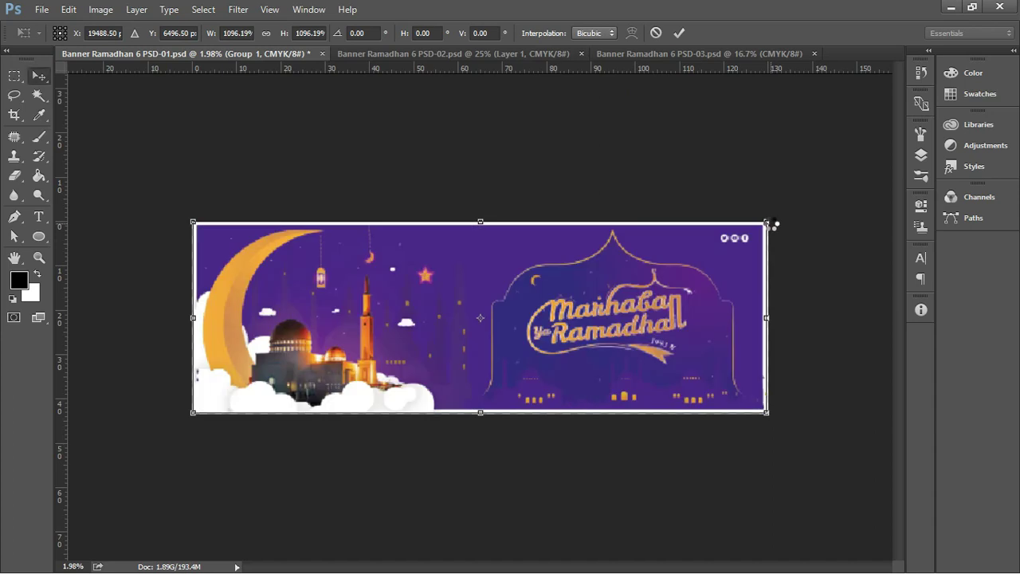
{"action": "key", "text": "Return"}
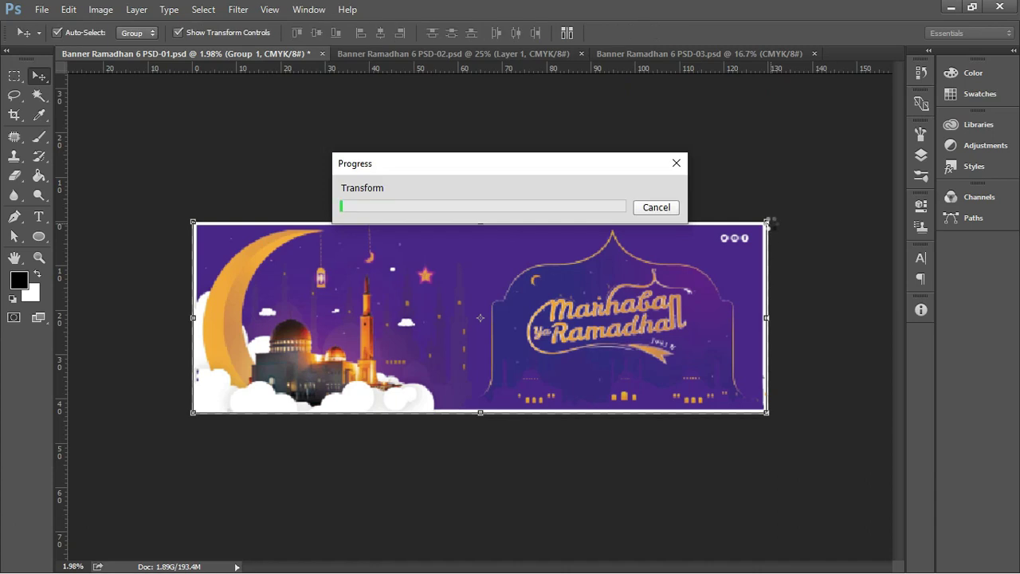
Examine the sharpness of the enlarged lettering and arch up close, then the whole PSD-01 banner
{"action": "scroll", "coordinate": [519, 312], "scroll_direction": "up", "scroll_amount": 2}
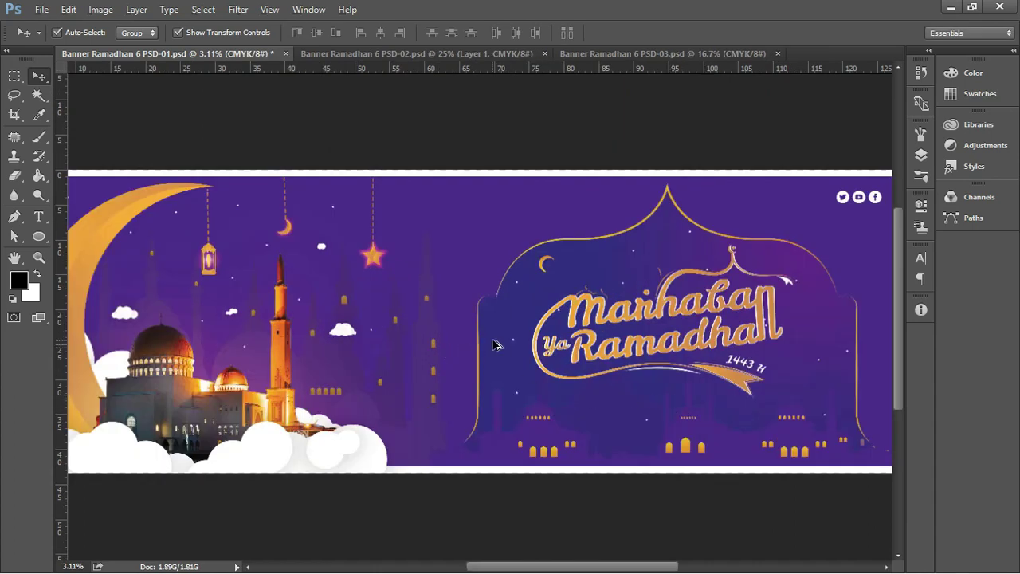
{"action": "scroll", "coordinate": [494, 344], "scroll_direction": "up", "scroll_amount": 4}
{"action": "left_click_drag", "start_coordinate": [494, 344], "coordinate": [337, 315]}
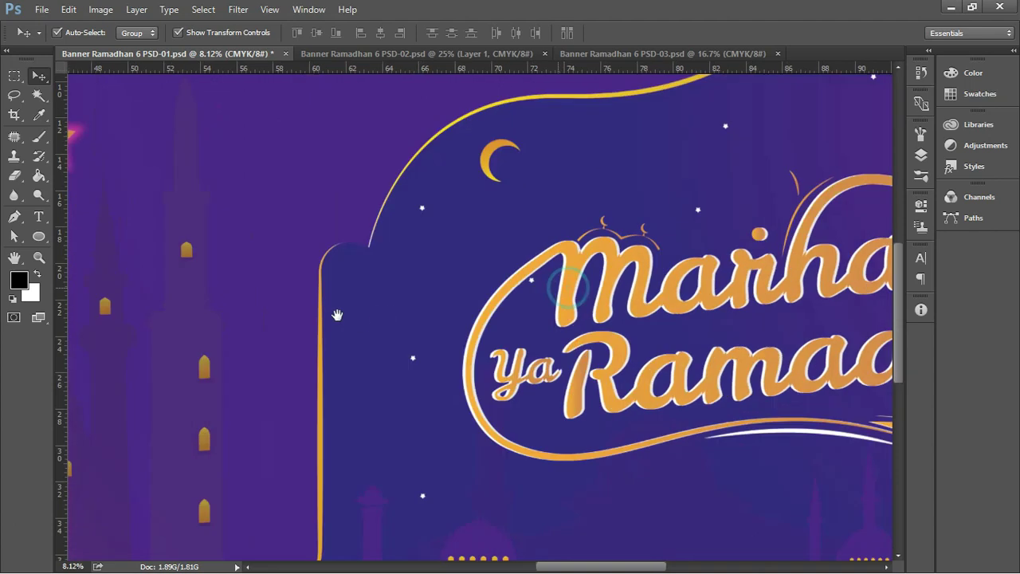
{"action": "scroll", "coordinate": [541, 305], "scroll_direction": "up", "scroll_amount": 2}
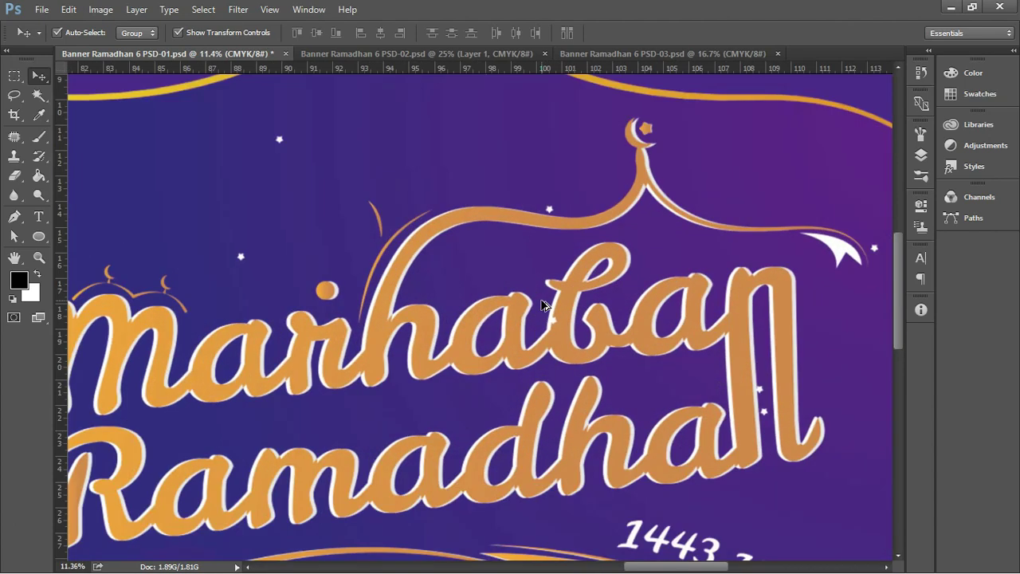
{"action": "scroll", "coordinate": [541, 305], "scroll_direction": "up", "scroll_amount": 1}
{"action": "scroll", "coordinate": [542, 305], "scroll_direction": "down", "scroll_amount": 4}
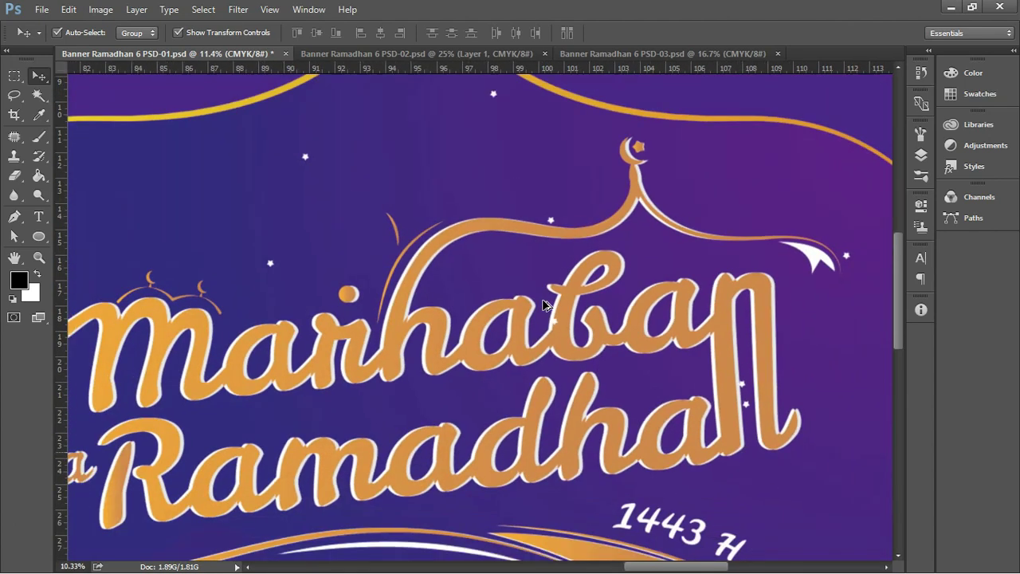
{"action": "scroll", "coordinate": [542, 306], "scroll_direction": "down", "scroll_amount": 1}
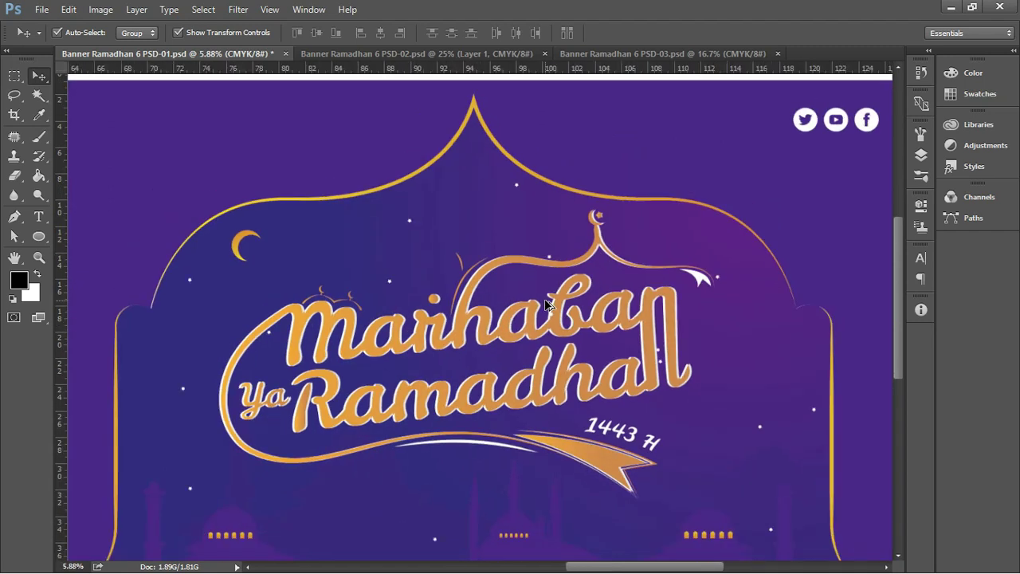
{"action": "scroll", "coordinate": [545, 305], "scroll_direction": "down", "scroll_amount": 1}
{"action": "scroll", "coordinate": [548, 307], "scroll_direction": "down", "scroll_amount": 3}
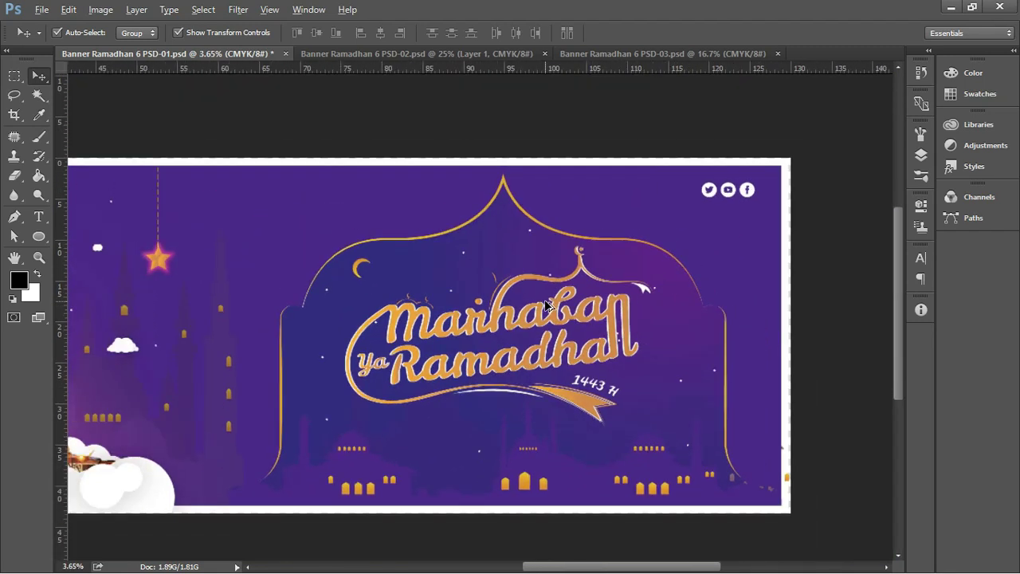
{"action": "scroll", "coordinate": [548, 307], "scroll_direction": "down", "scroll_amount": 1}
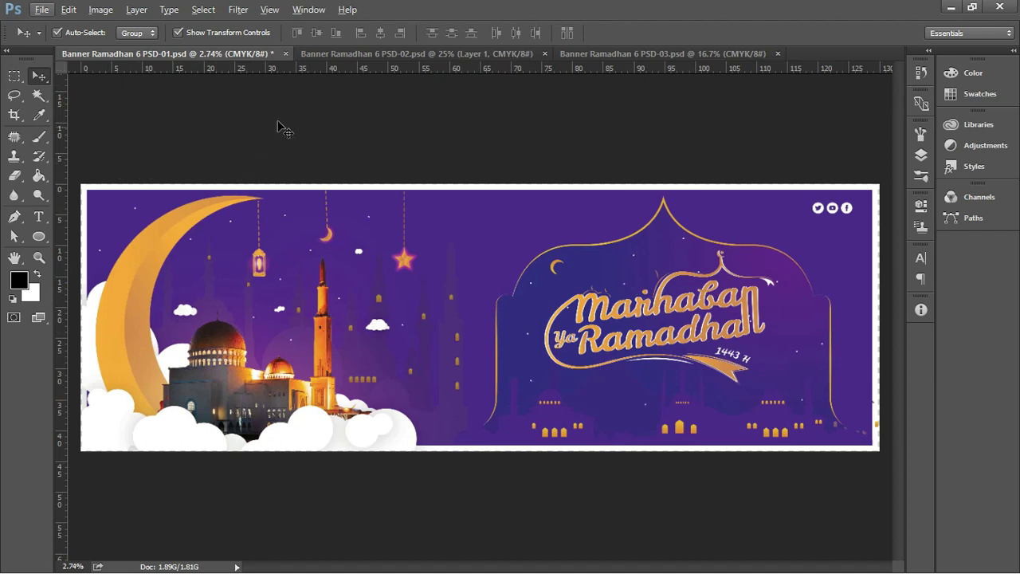
Review the PSD-02 and PSD-03 designs, then return to PSD-02 and deselect its layer
{"action": "left_click", "coordinate": [314, 56]}
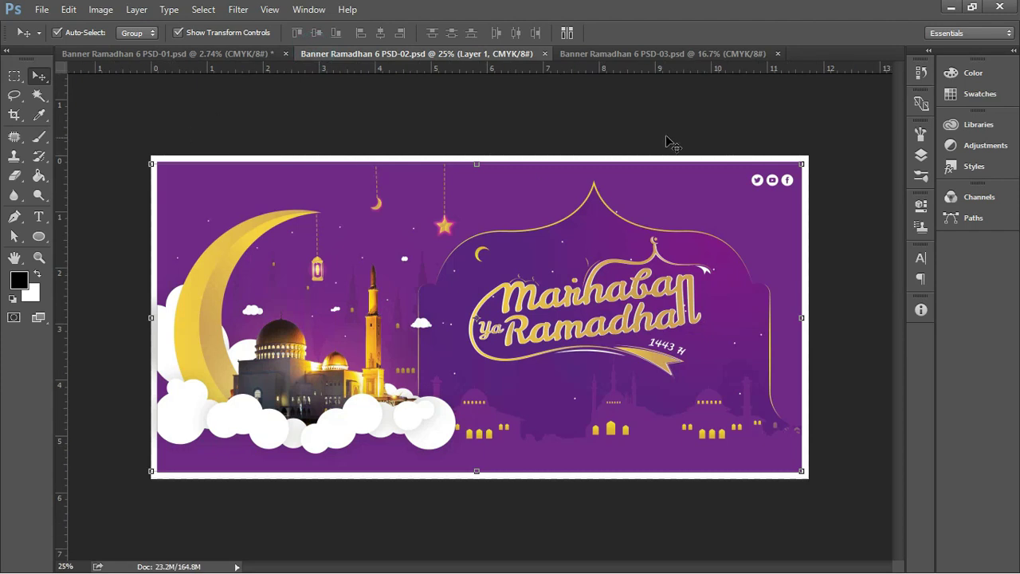
{"action": "left_click", "coordinate": [622, 56]}
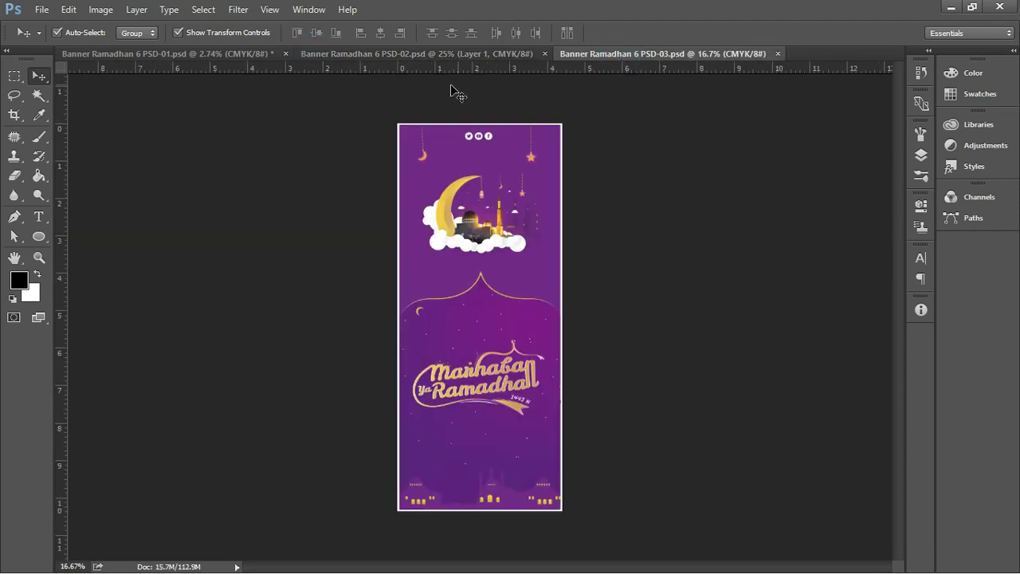
{"action": "left_click", "coordinate": [439, 55]}
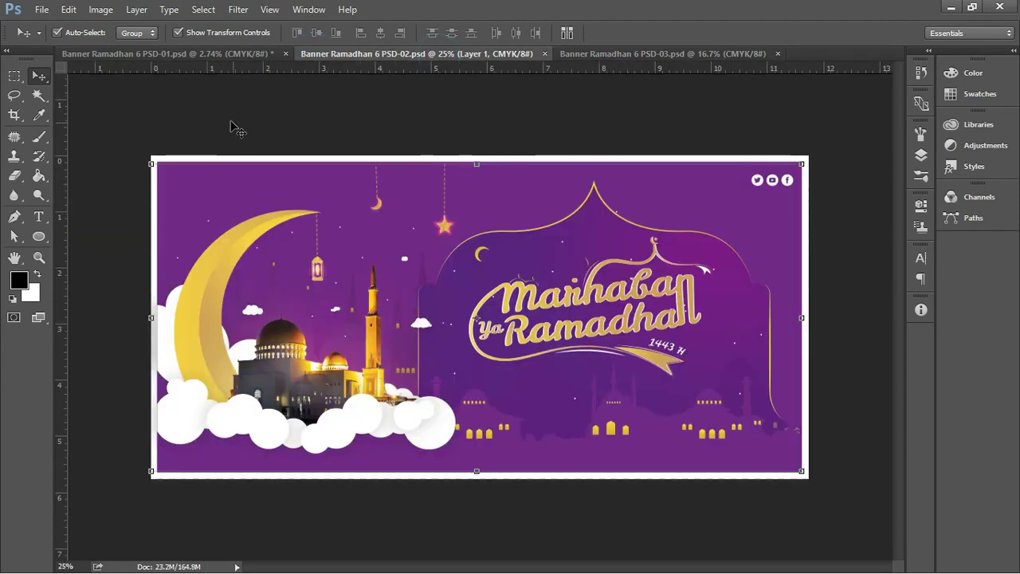
{"action": "left_click", "coordinate": [230, 126]}
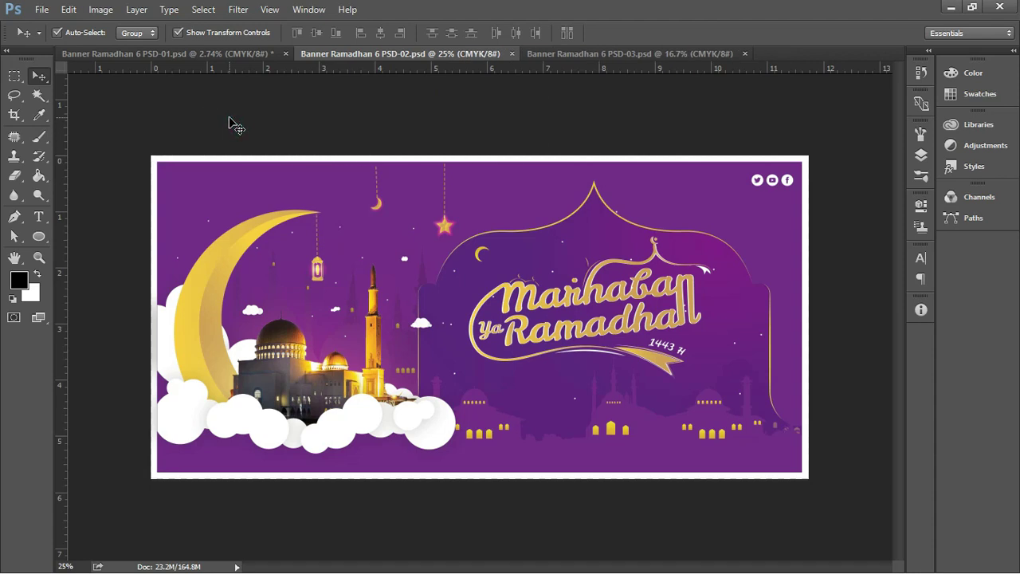